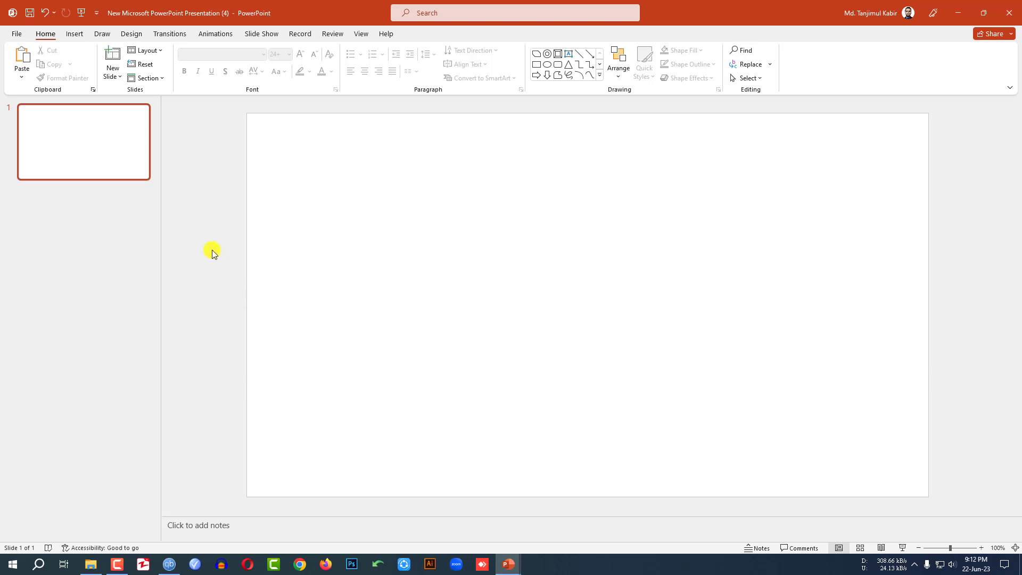
Draw a Rectangle: Diagonal Corners Snipped square near the slide centre with no outline
{"action": "left_click", "coordinate": [75, 34]}
{"action": "left_click", "coordinate": [180, 74]}
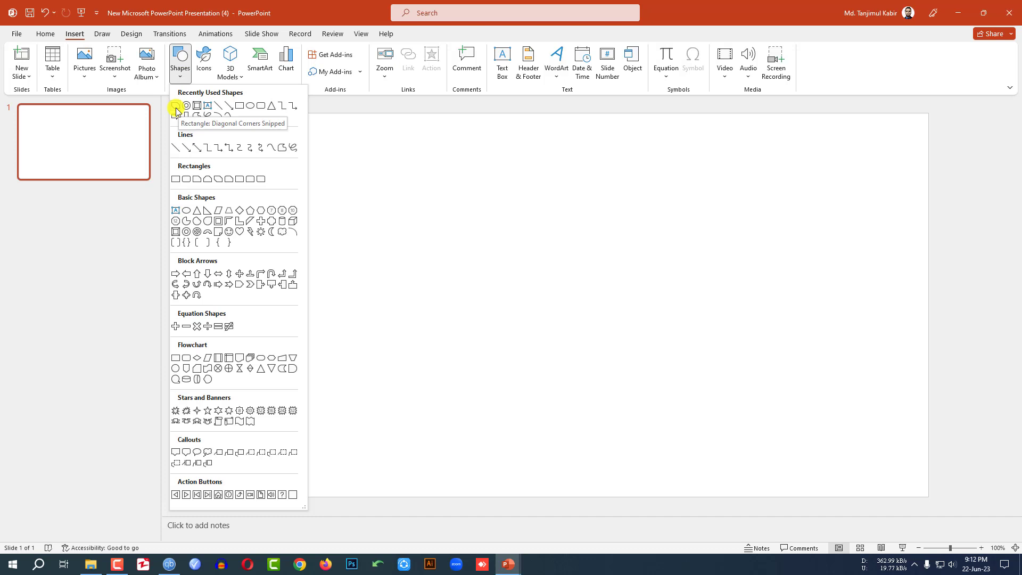
{"action": "left_click", "coordinate": [176, 109]}
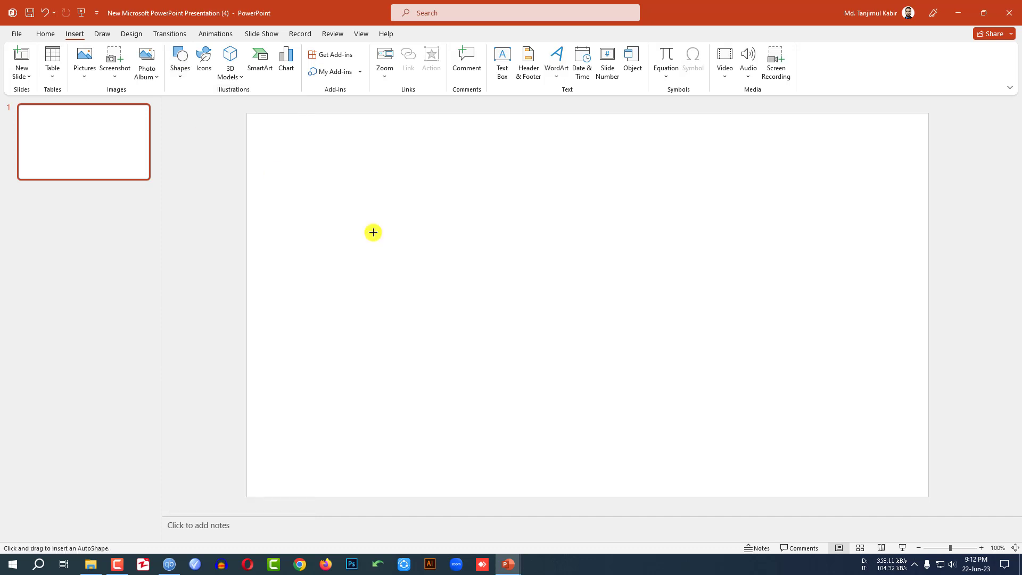
{"action": "left_click_drag", "start_coordinate": [441, 245], "coordinate": [535, 338]}
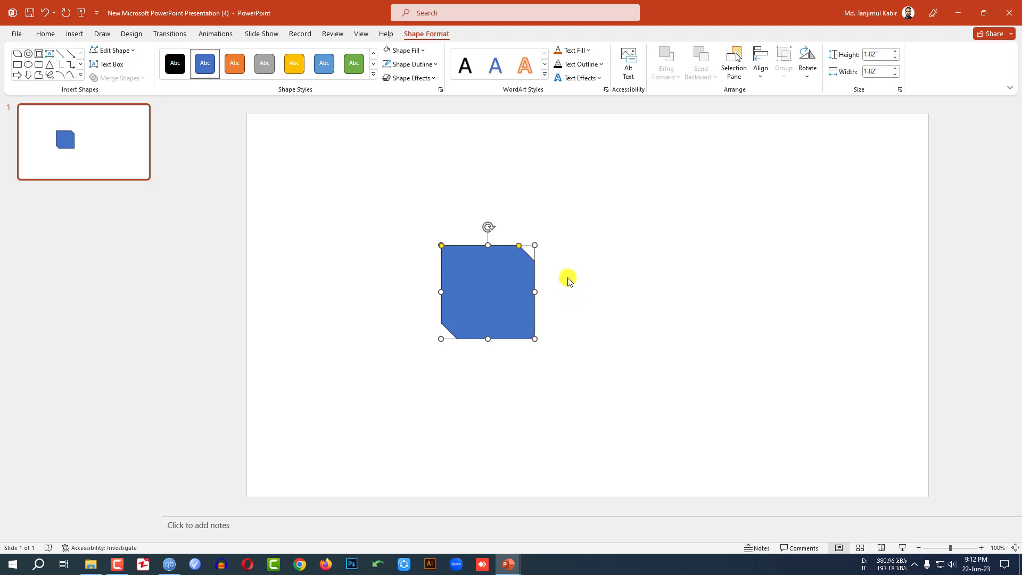
{"action": "left_click", "coordinate": [431, 64]}
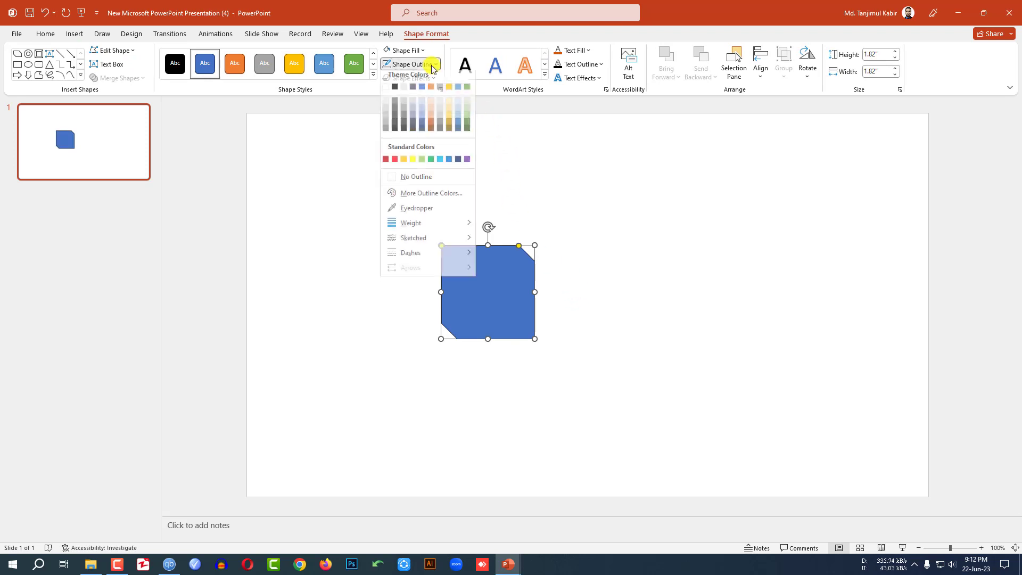
{"action": "left_click", "coordinate": [432, 182]}
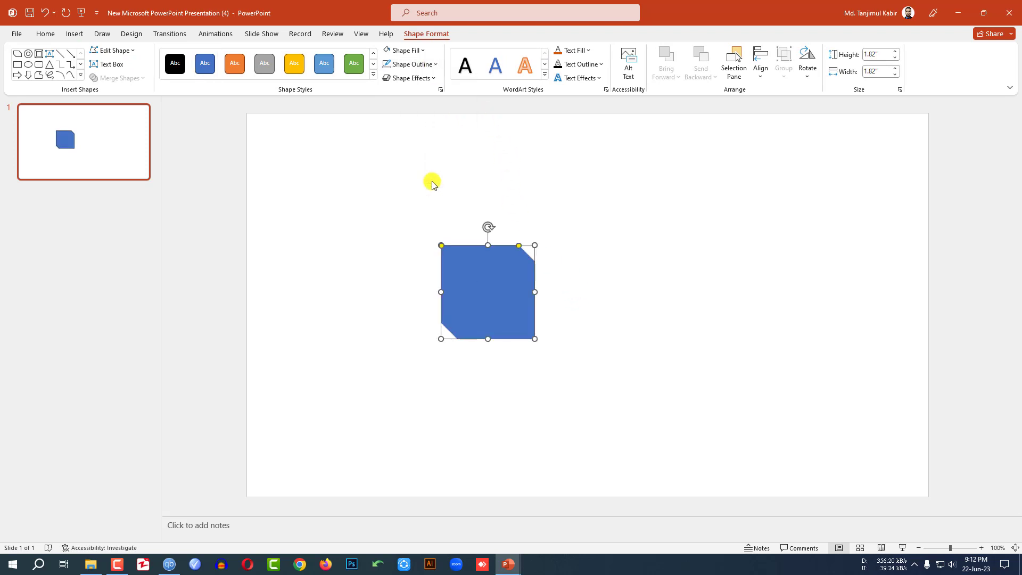
Apply the Preset 5 3-D effect and a Divot bevel to the snipped square
{"action": "left_click", "coordinate": [432, 78]}
{"action": "mouse_move", "coordinate": [431, 101]}
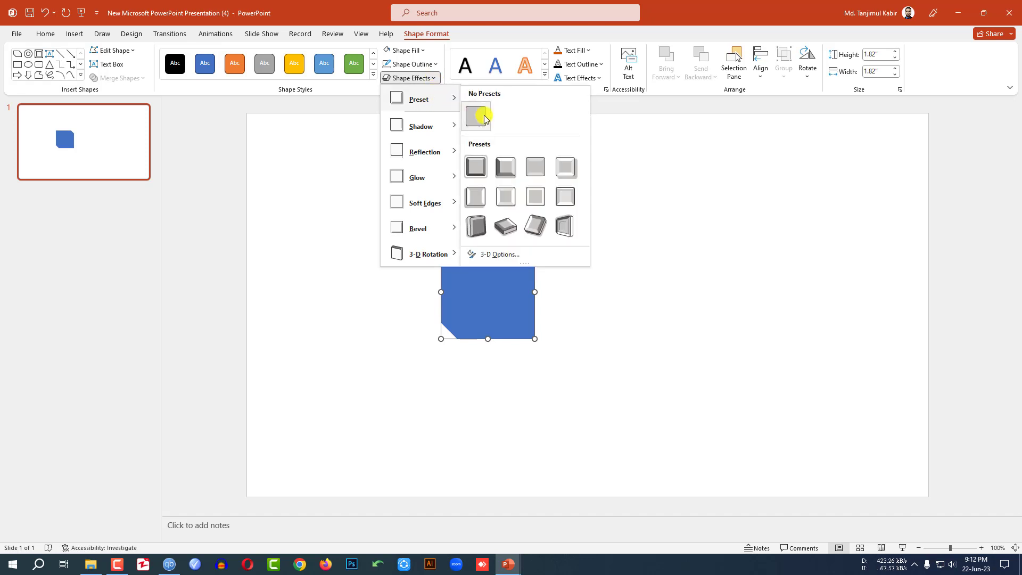
{"action": "left_click", "coordinate": [474, 196]}
{"action": "left_click", "coordinate": [433, 79]}
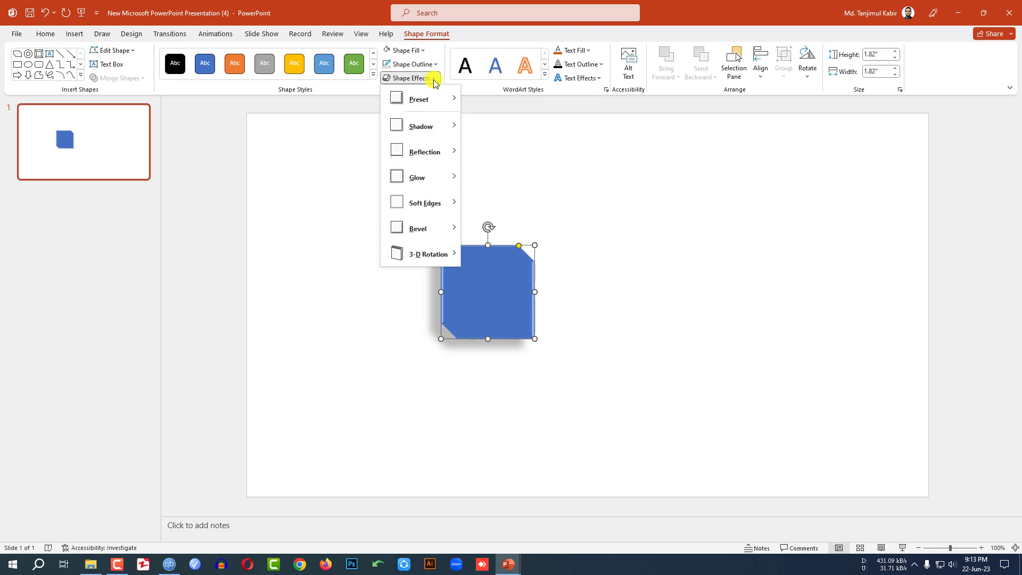
{"action": "mouse_move", "coordinate": [440, 229]}
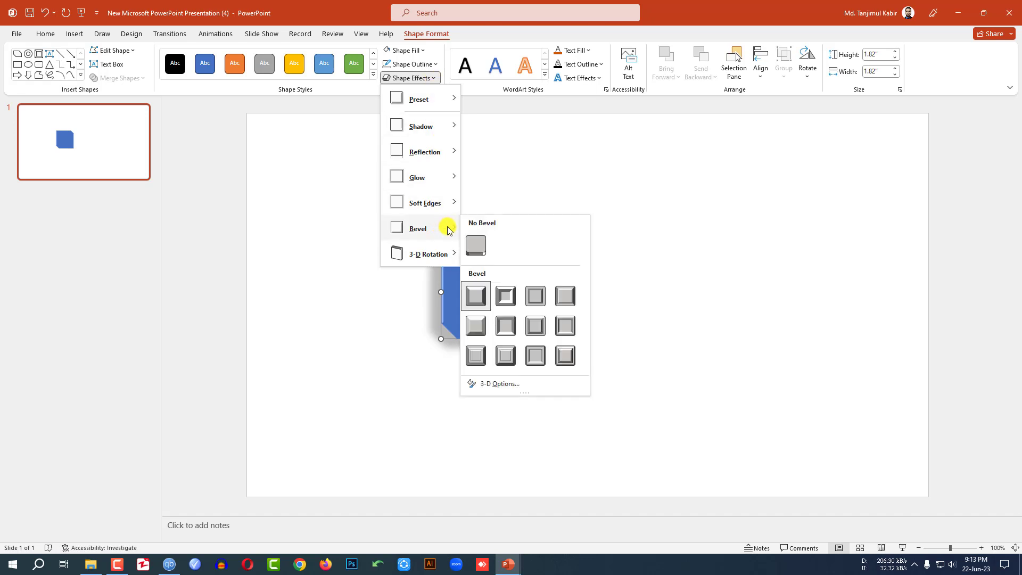
{"action": "left_click", "coordinate": [477, 356]}
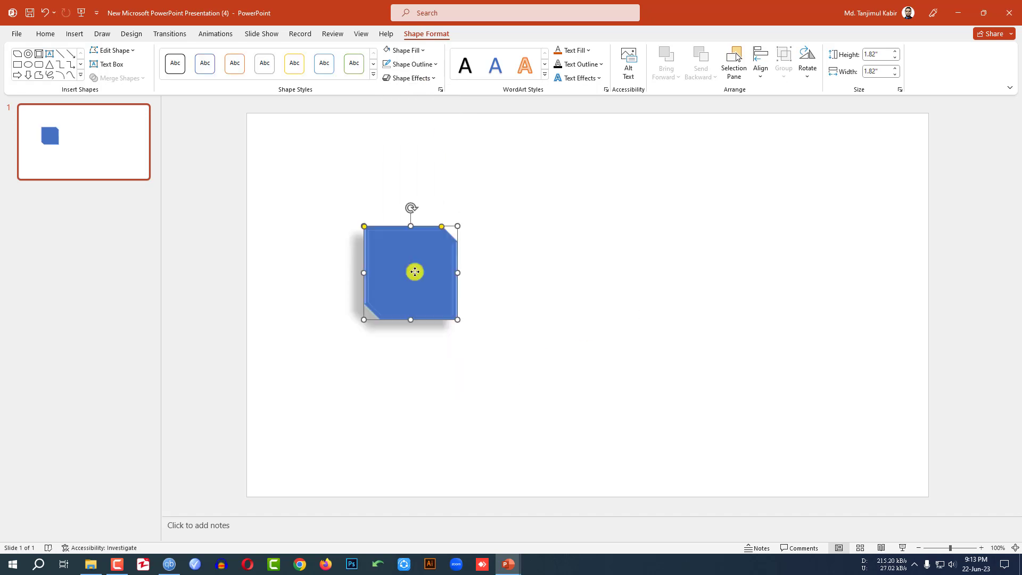
{"action": "left_click", "coordinate": [441, 90]}
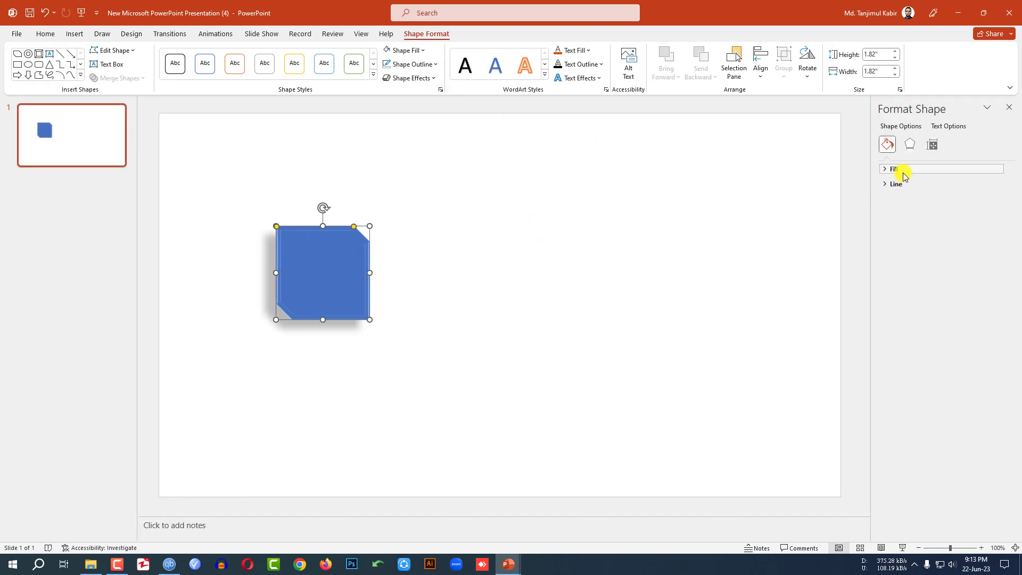
Fill the square with a yellow preset Radial gradient, shifting a stop so it turns mostly white
{"action": "left_click", "coordinate": [897, 169]}
{"action": "left_click", "coordinate": [900, 210]}
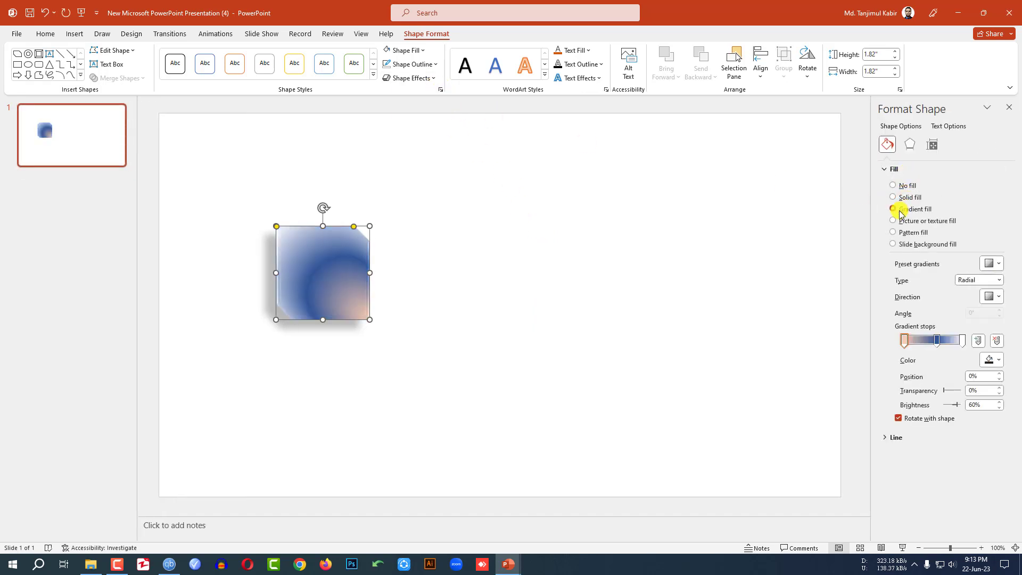
{"action": "left_click", "coordinate": [999, 264]}
{"action": "left_click", "coordinate": [963, 305]}
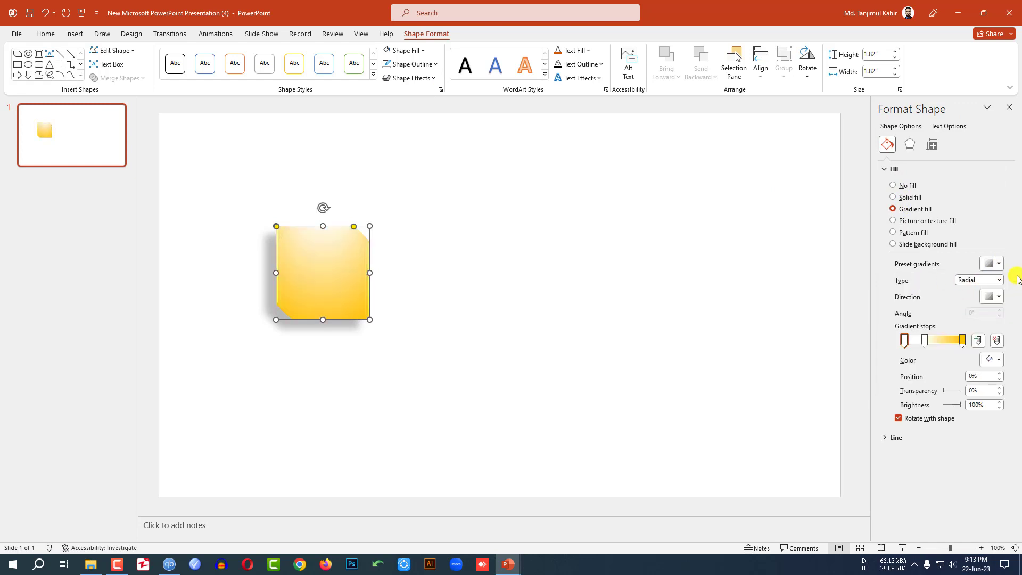
{"action": "left_click", "coordinate": [997, 280]}
{"action": "left_click", "coordinate": [971, 301]}
{"action": "left_click_drag", "start_coordinate": [962, 341], "coordinate": [935, 341]}
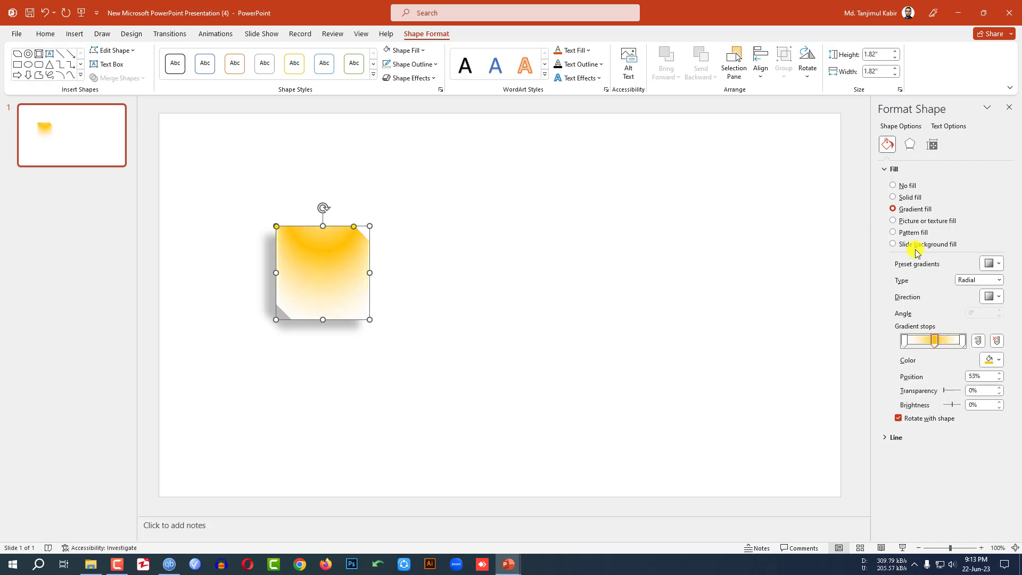
Set the radial gradient's direction to radiate diagonally from a corner
{"action": "left_click", "coordinate": [999, 298]}
{"action": "left_click", "coordinate": [985, 312]}
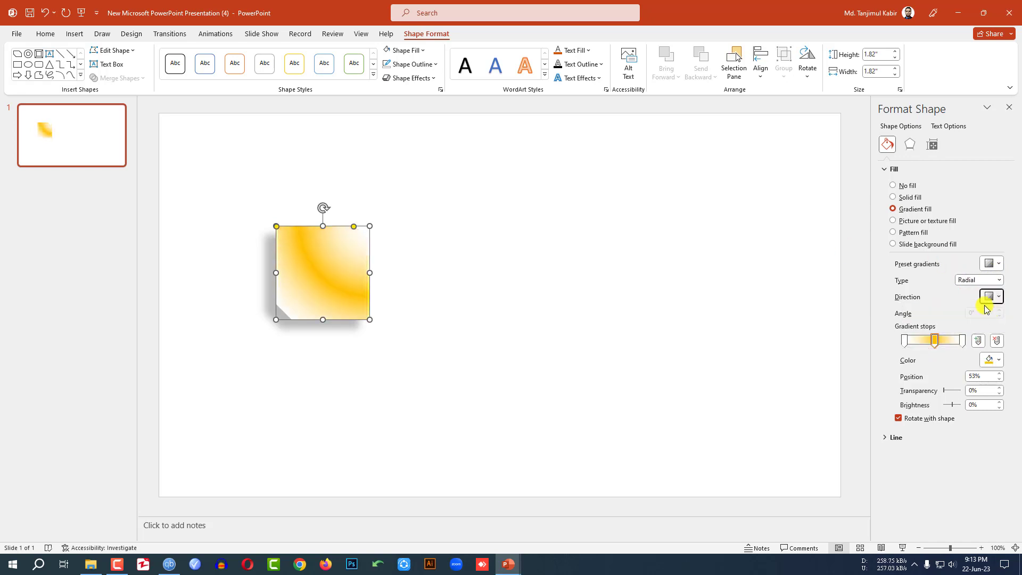
{"action": "left_click", "coordinate": [999, 299]}
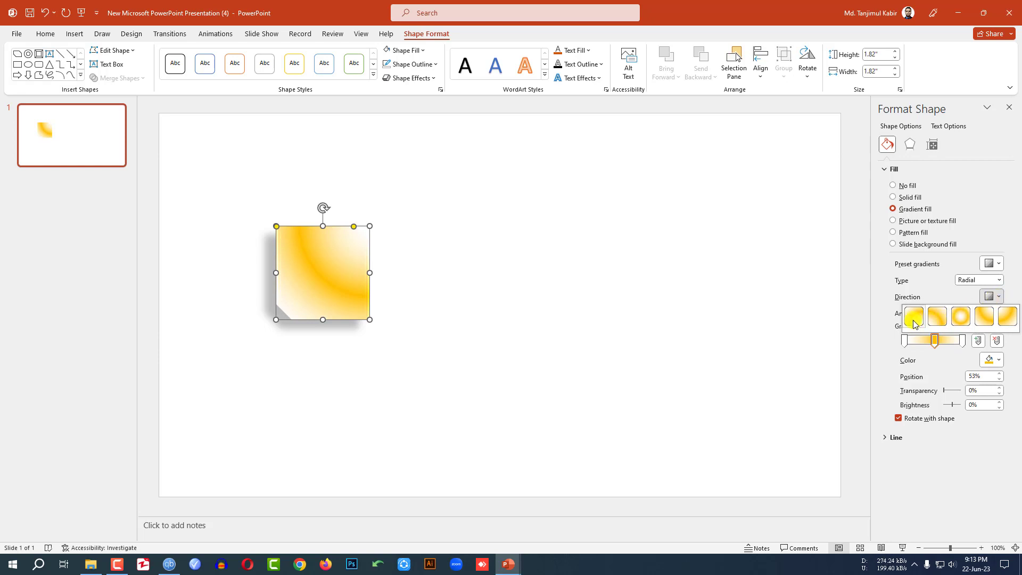
{"action": "left_click", "coordinate": [994, 313]}
{"action": "left_click", "coordinate": [999, 298]}
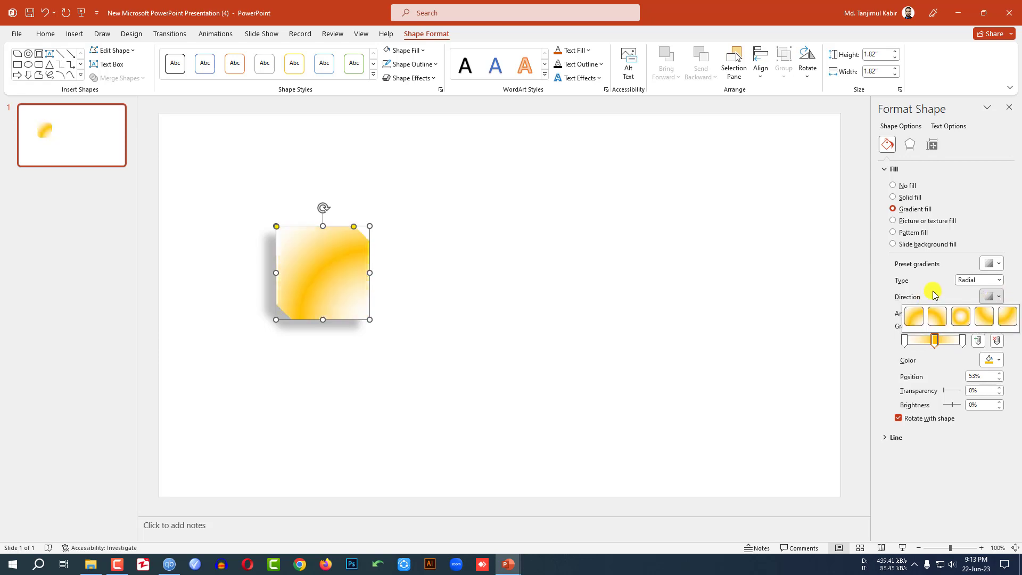
{"action": "left_click", "coordinate": [379, 287]}
{"action": "left_click", "coordinate": [344, 276]}
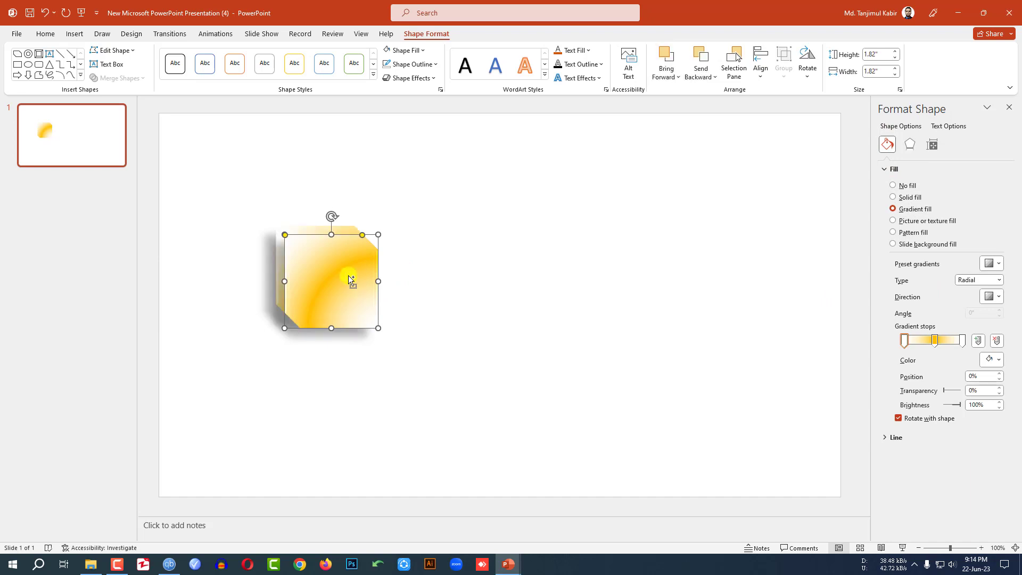
Duplicate the square directly below and make the copy's gradient green
{"action": "left_click_drag", "start_coordinate": [348, 276], "coordinate": [331, 365]}
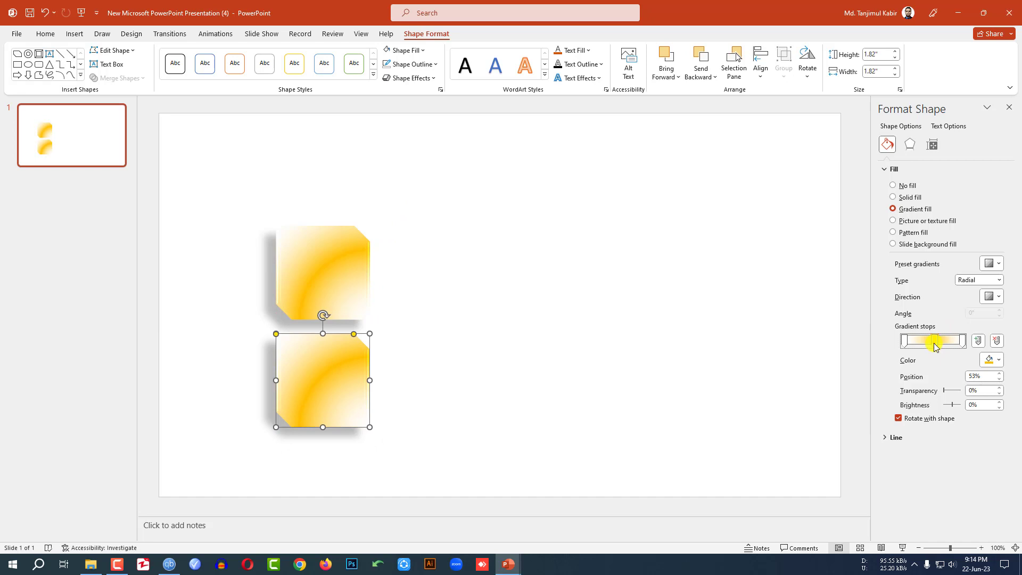
{"action": "left_click", "coordinate": [999, 360]}
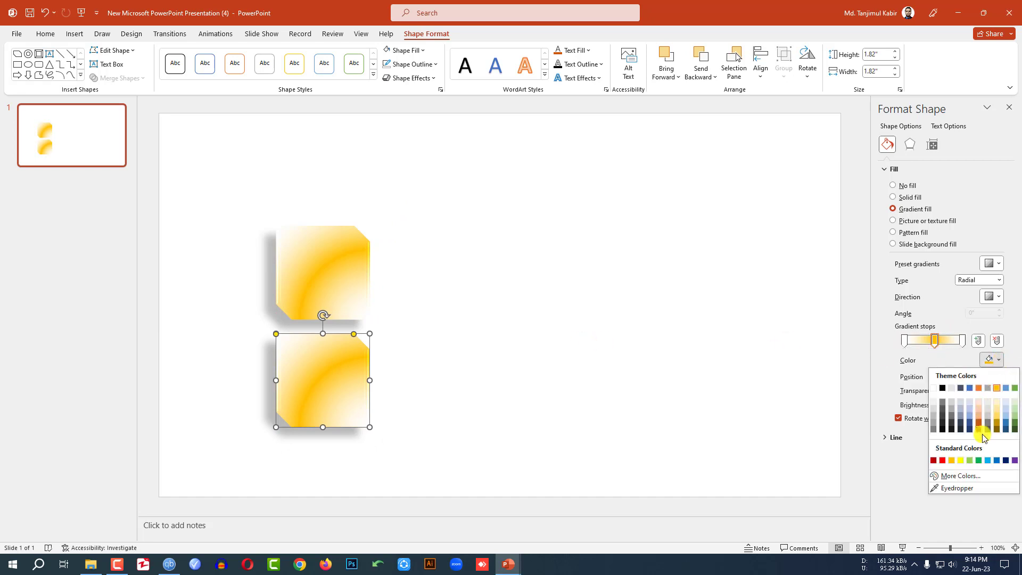
{"action": "left_click", "coordinate": [978, 460]}
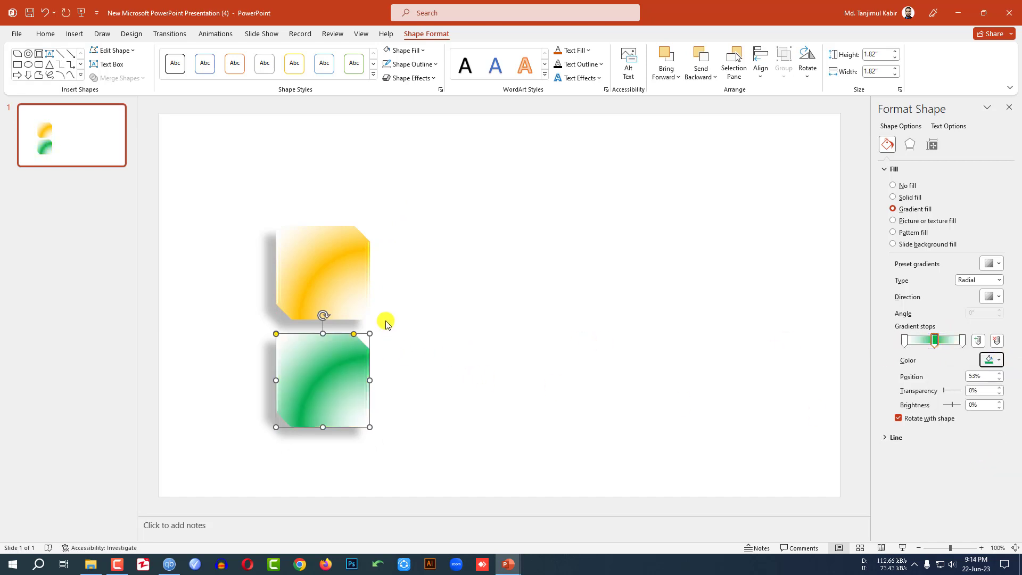
Duplicate the yellow square above it, turn that copy peach, and select all three
{"action": "left_click", "coordinate": [337, 277]}
{"action": "left_click_drag", "start_coordinate": [337, 278], "coordinate": [331, 183]}
{"action": "left_click", "coordinate": [520, 310]}
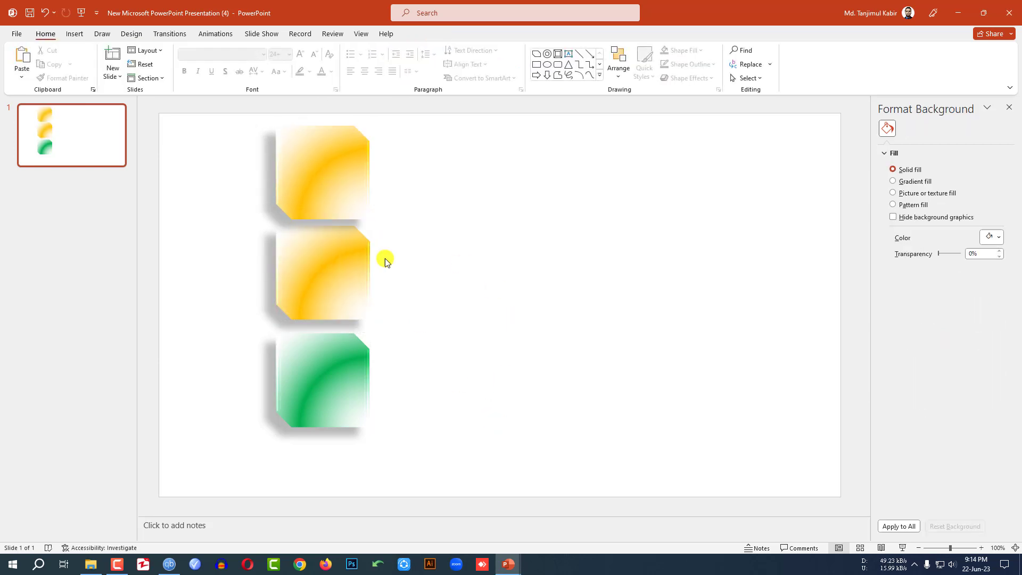
{"action": "left_click", "coordinate": [336, 181]}
{"action": "left_click", "coordinate": [991, 359]}
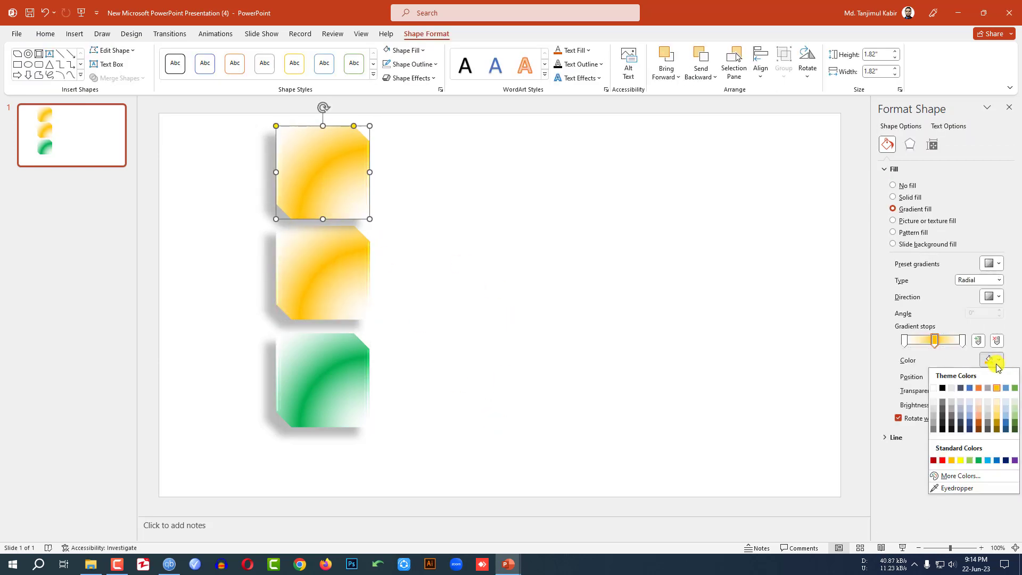
{"action": "left_click", "coordinate": [986, 411]}
{"action": "left_click", "coordinate": [605, 282]}
{"action": "left_click_drag", "start_coordinate": [229, 108], "coordinate": [438, 486]}
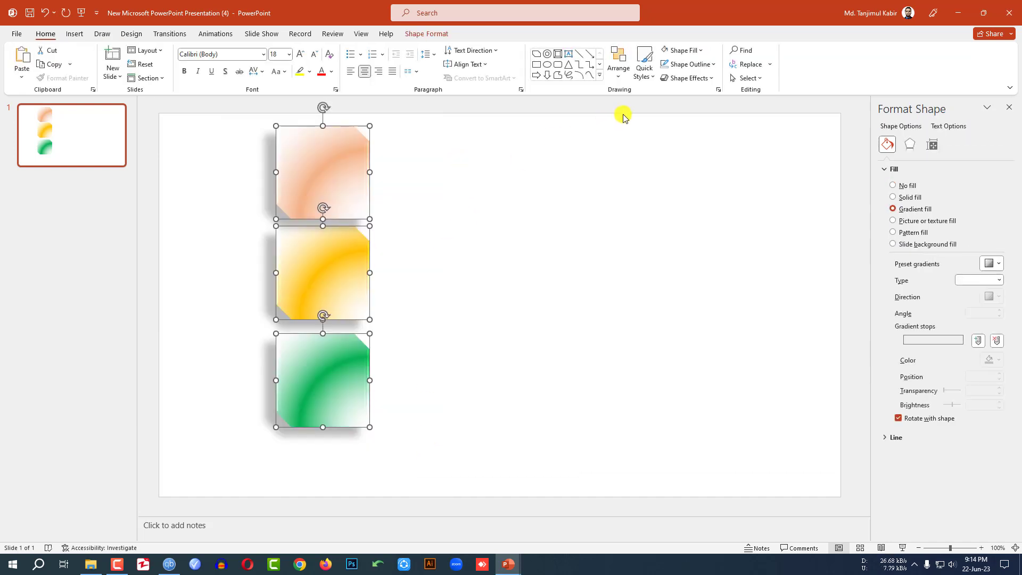
Distribute the three squares vertically and Ctrl-drag a copy of the column to the right
{"action": "left_click", "coordinate": [619, 68]}
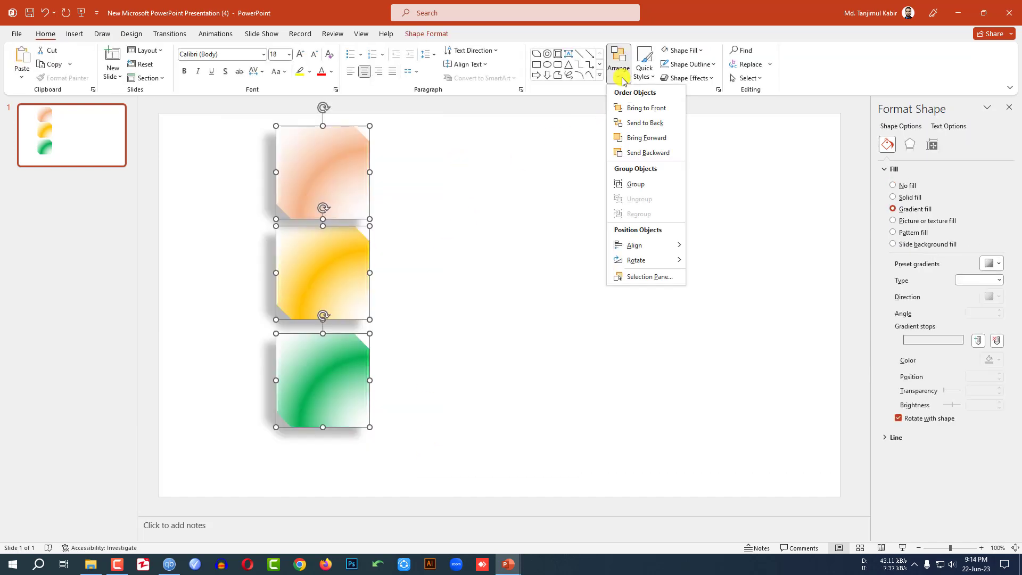
{"action": "left_click", "coordinate": [646, 245]}
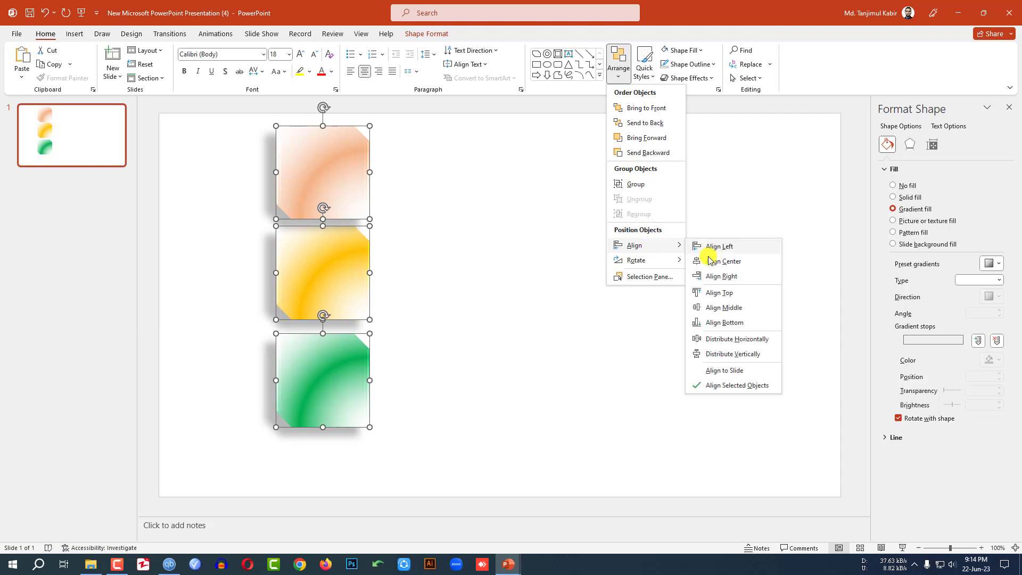
{"action": "left_click", "coordinate": [734, 354]}
{"action": "left_click_drag", "start_coordinate": [352, 276], "coordinate": [540, 311]}
Recolour the top-right square's gradient dark grey and the middle-right square's purple
{"action": "left_click", "coordinate": [557, 215]}
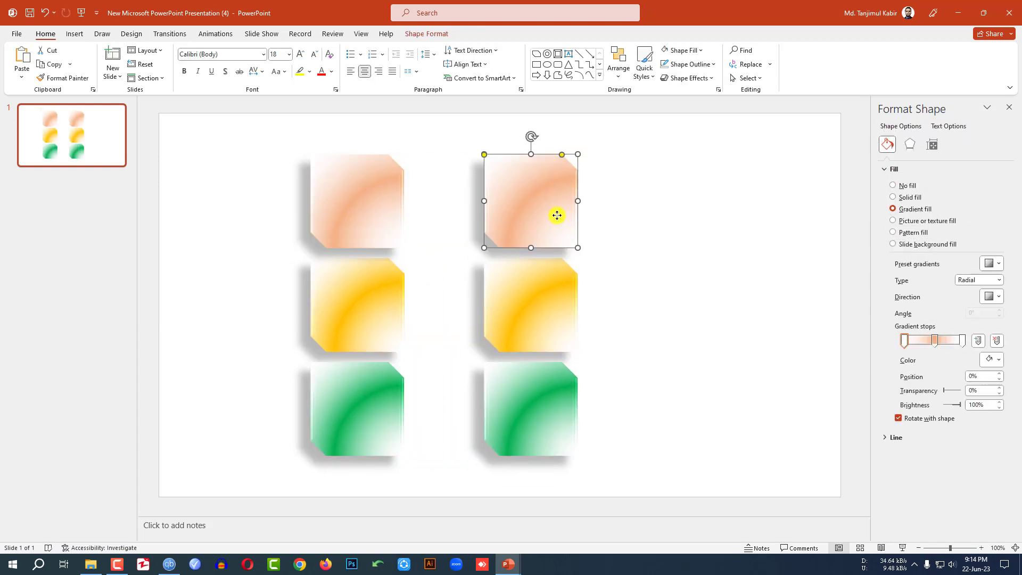
{"action": "left_click", "coordinate": [986, 361]}
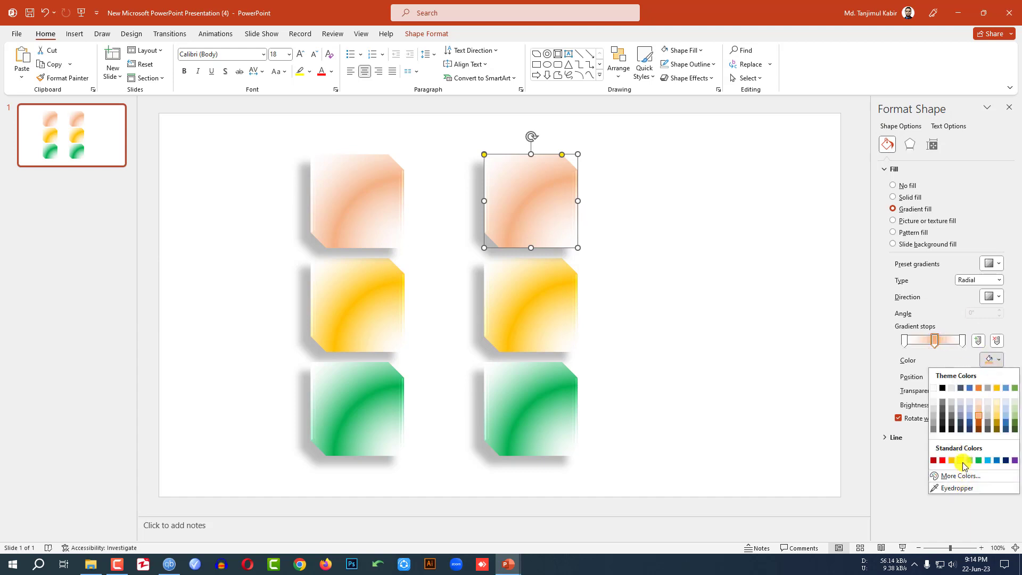
{"action": "left_click", "coordinate": [952, 426]}
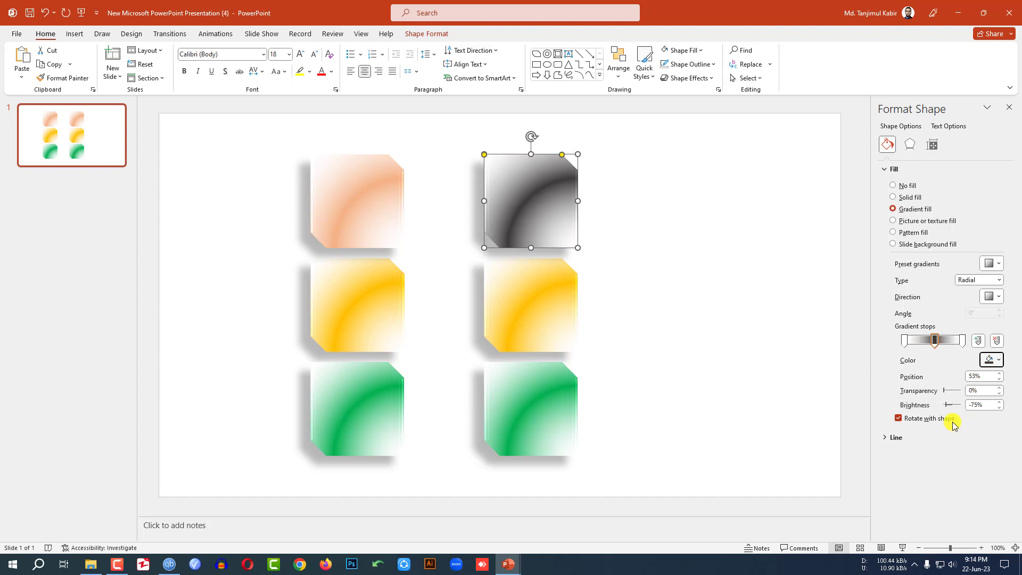
{"action": "left_click", "coordinate": [535, 304]}
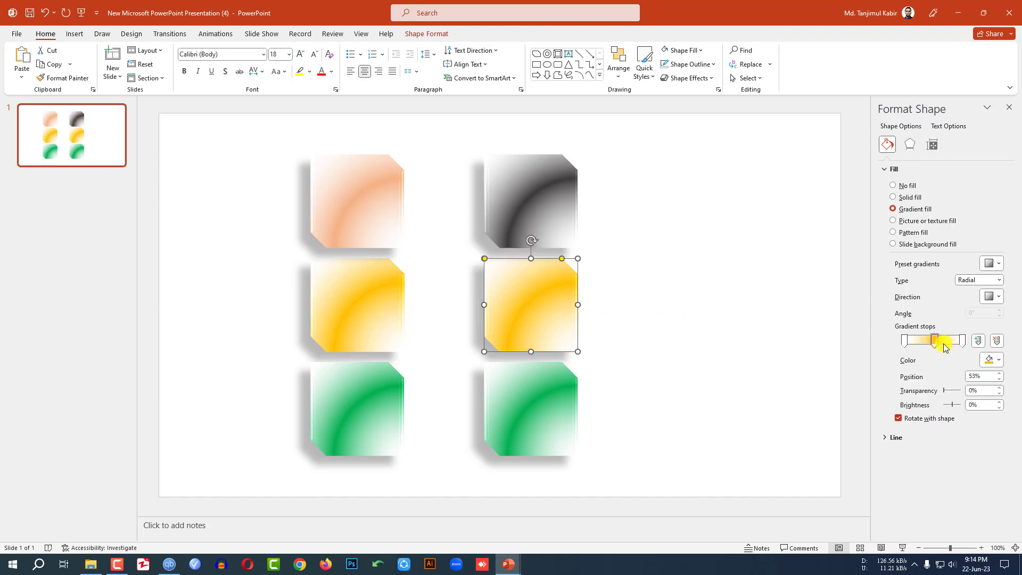
{"action": "left_click", "coordinate": [998, 360]}
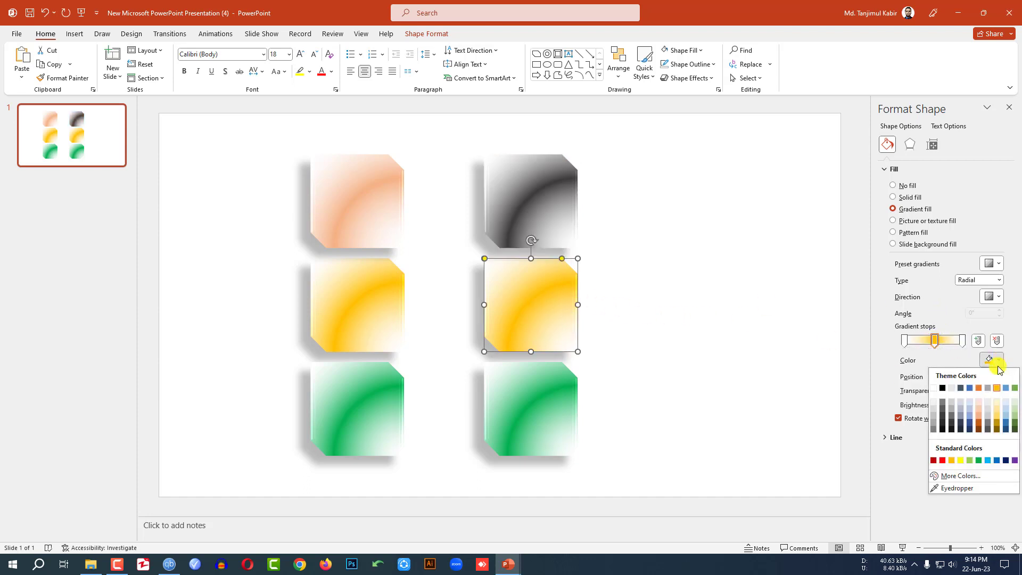
{"action": "left_click", "coordinate": [1014, 461]}
Give the bottom-right square a blue-violet gradient from More Colors
{"action": "left_click", "coordinate": [529, 406]}
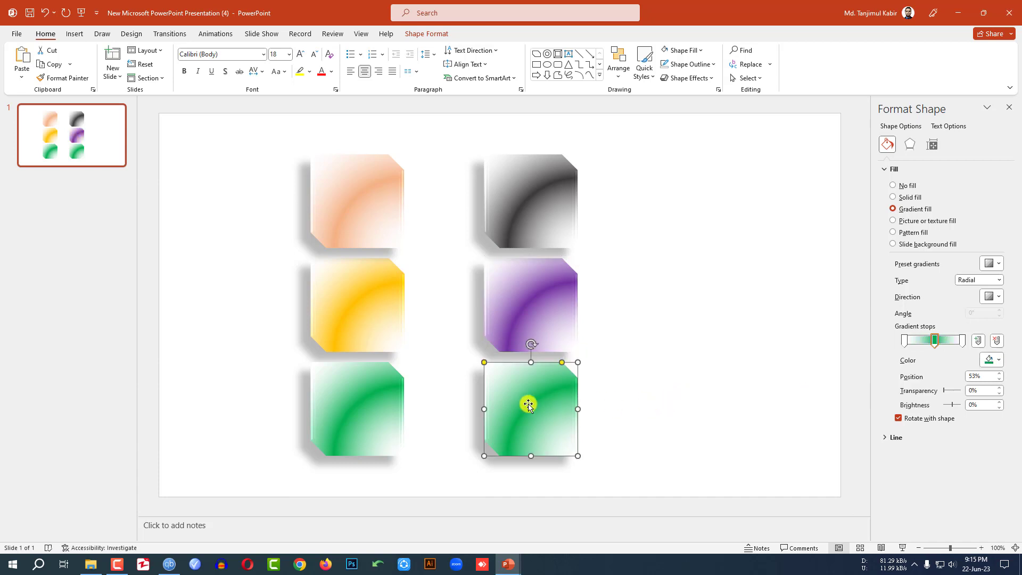
{"action": "left_click", "coordinate": [995, 359]}
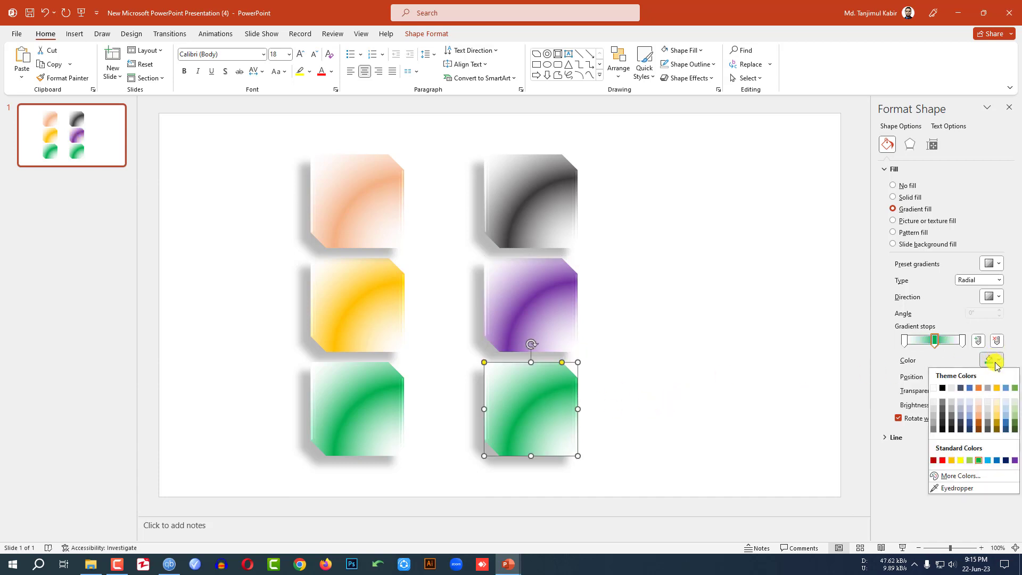
{"action": "left_click", "coordinate": [951, 476]}
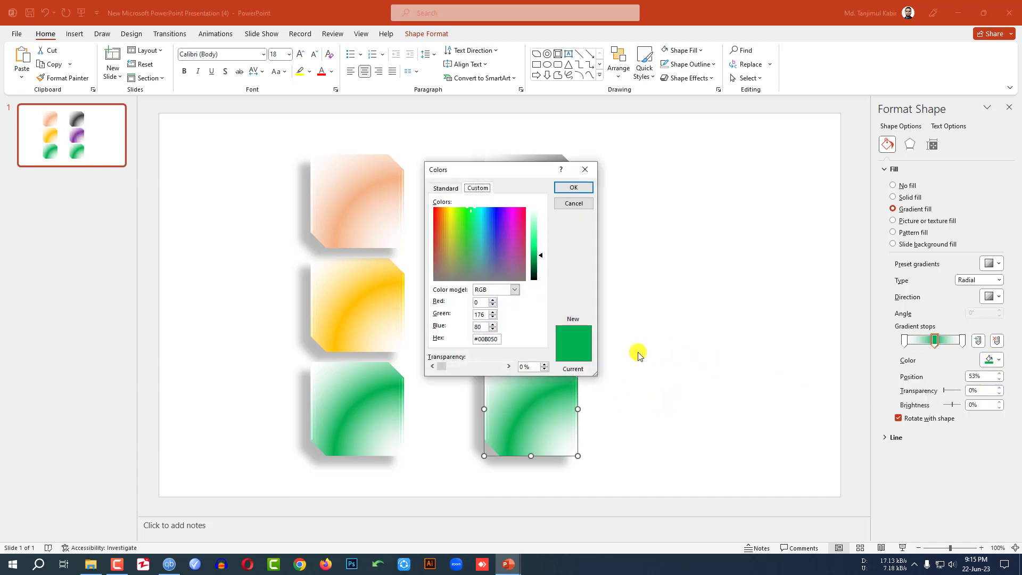
{"action": "left_click", "coordinate": [497, 237]}
{"action": "left_click_drag", "start_coordinate": [503, 171], "coordinate": [729, 220]}
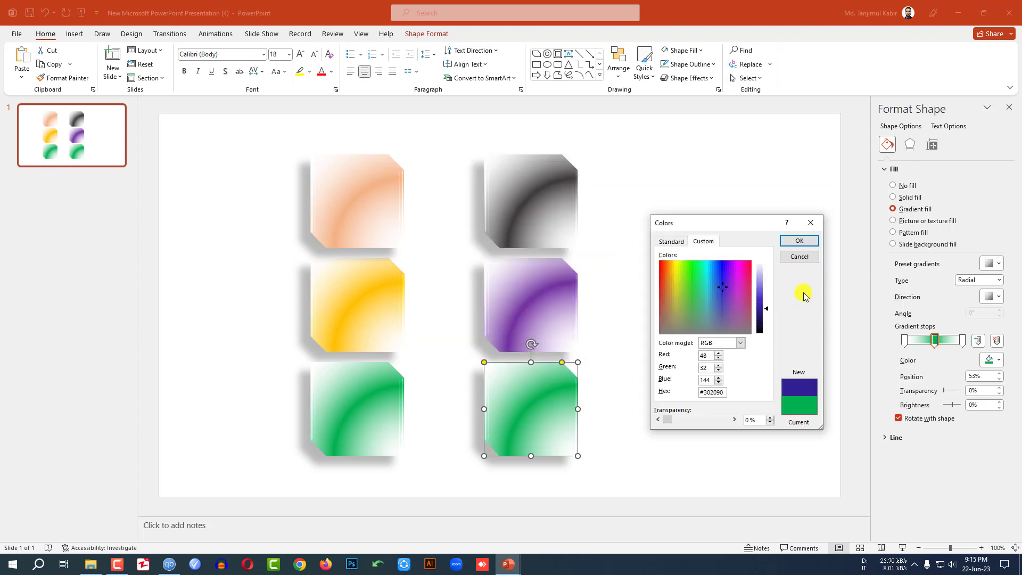
{"action": "left_click", "coordinate": [797, 236]}
{"action": "left_click", "coordinate": [764, 281]}
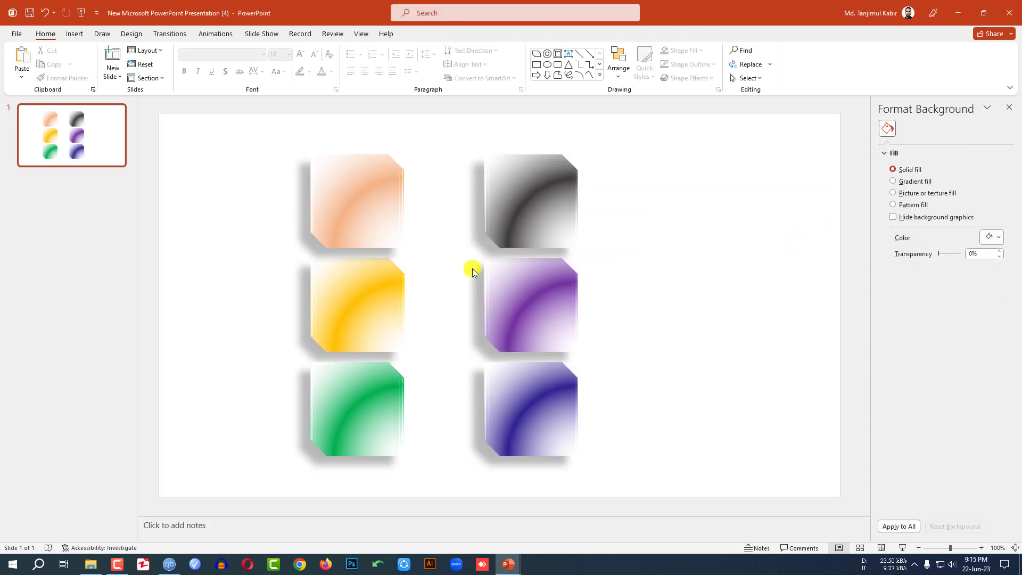
Move all six squares right and nudge the two columns closer together
{"action": "key", "text": "ctrl+a"}
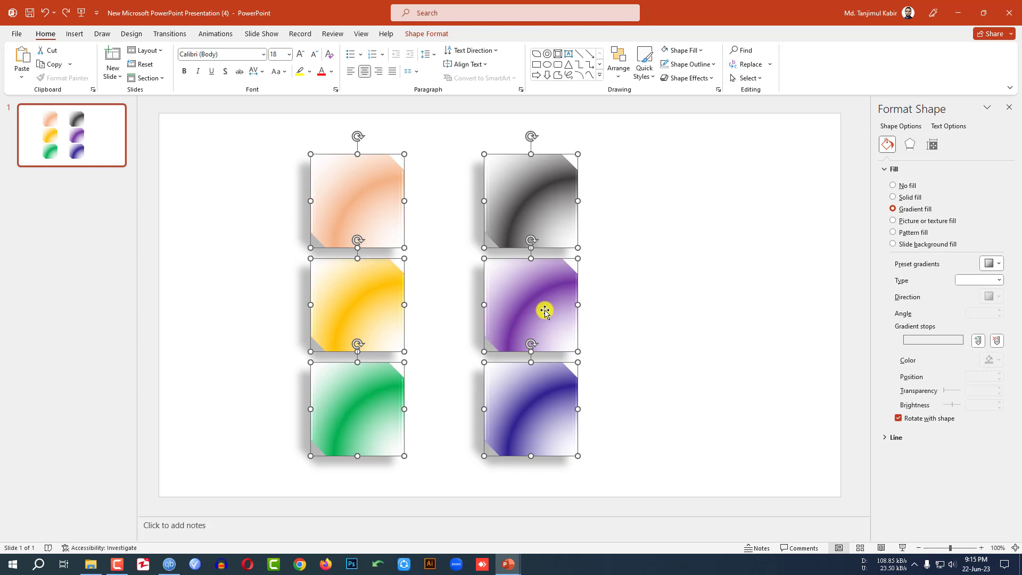
{"action": "left_click_drag", "start_coordinate": [545, 303], "coordinate": [587, 304]}
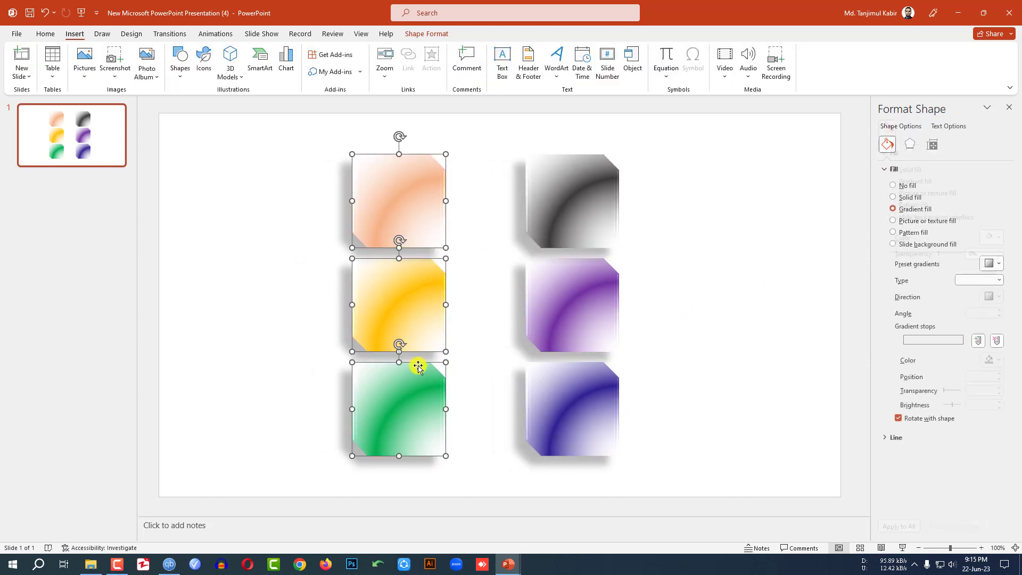
{"action": "left_click_drag", "start_coordinate": [418, 334], "coordinate": [424, 334]}
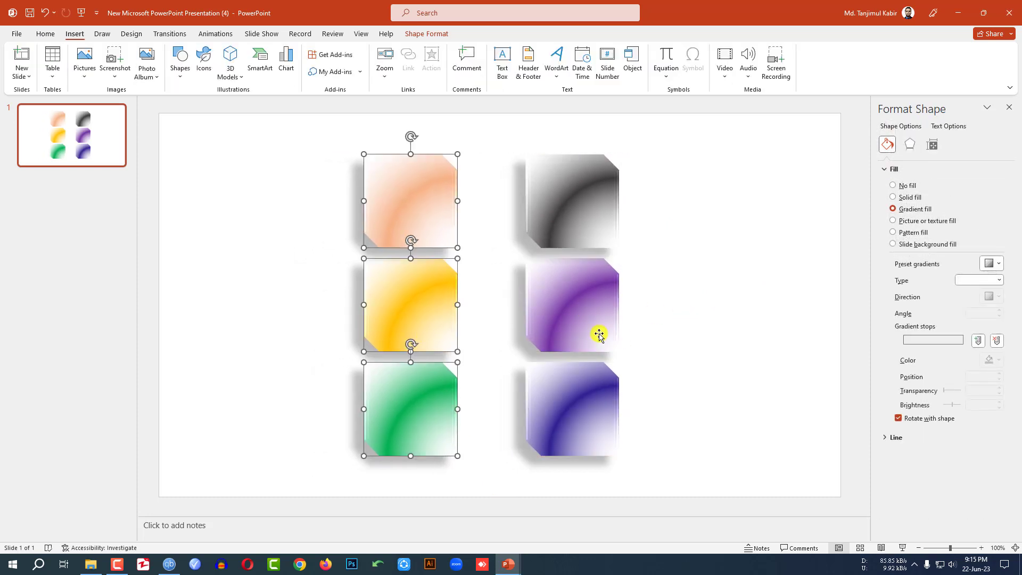
{"action": "left_click_drag", "start_coordinate": [597, 336], "coordinate": [593, 335]}
{"action": "left_click", "coordinate": [662, 293]}
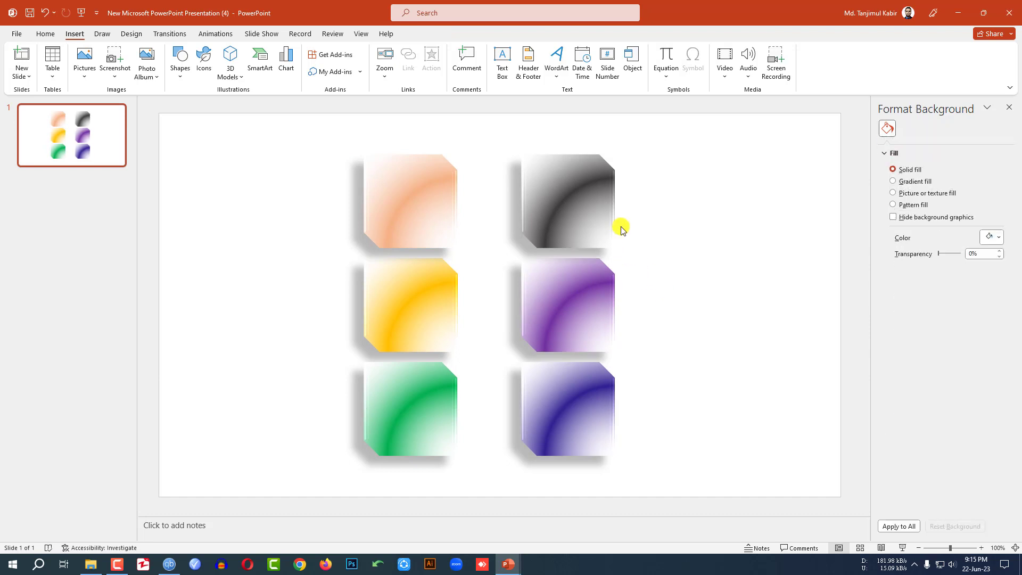
{"action": "left_click", "coordinate": [180, 79]}
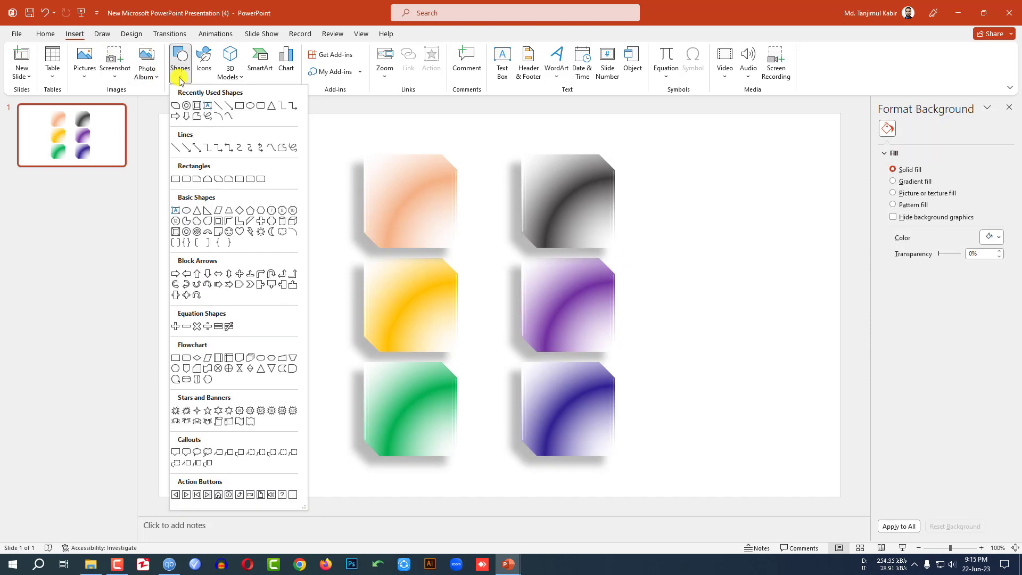
Draw a tall rounded rectangle with no outline between the two columns
{"action": "left_click", "coordinate": [260, 106]}
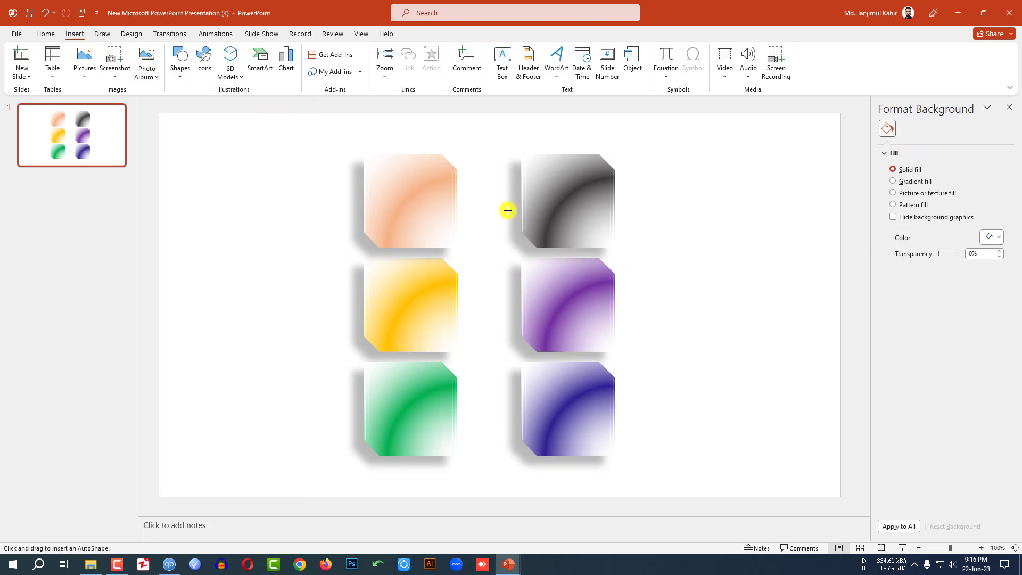
{"action": "left_click_drag", "start_coordinate": [451, 177], "coordinate": [527, 433]}
{"action": "left_click", "coordinate": [436, 64]}
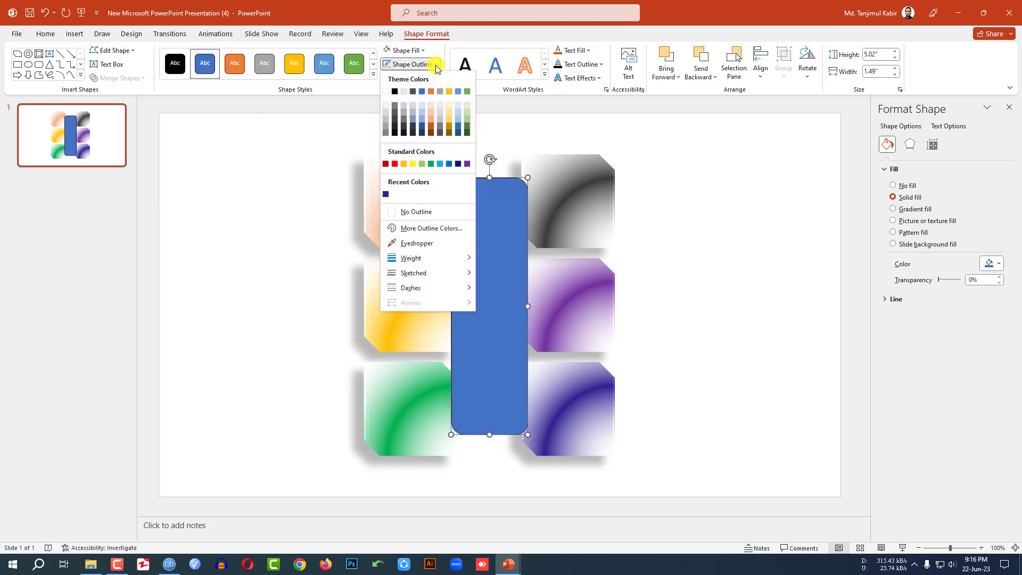
{"action": "left_click", "coordinate": [418, 214]}
Fill the rectangle white at 52% transparency and give it a Divot bevel
{"action": "left_click", "coordinate": [404, 50]}
{"action": "left_click", "coordinate": [412, 197]}
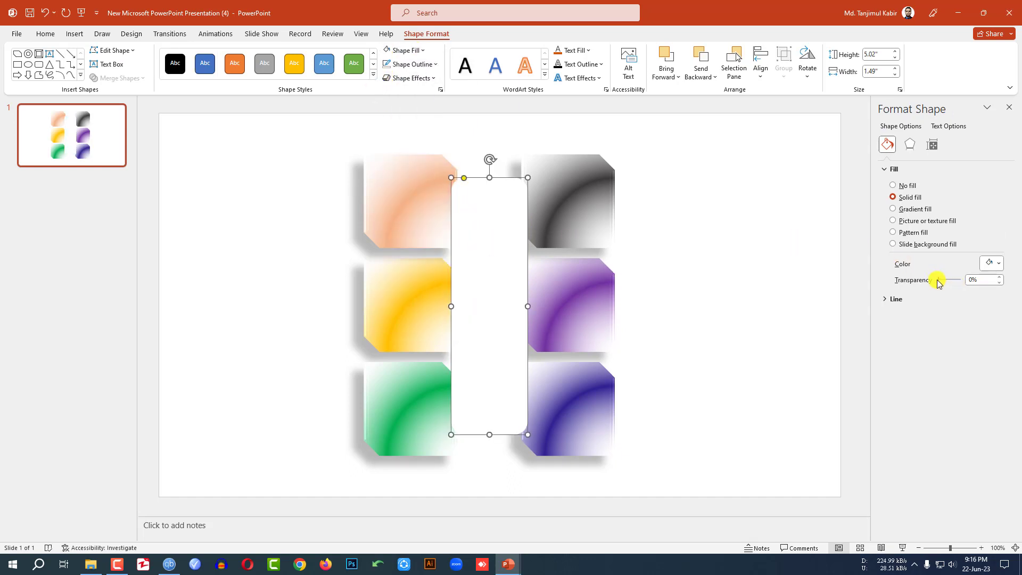
{"action": "left_click_drag", "start_coordinate": [940, 283], "coordinate": [950, 282]}
{"action": "left_click", "coordinate": [430, 78]}
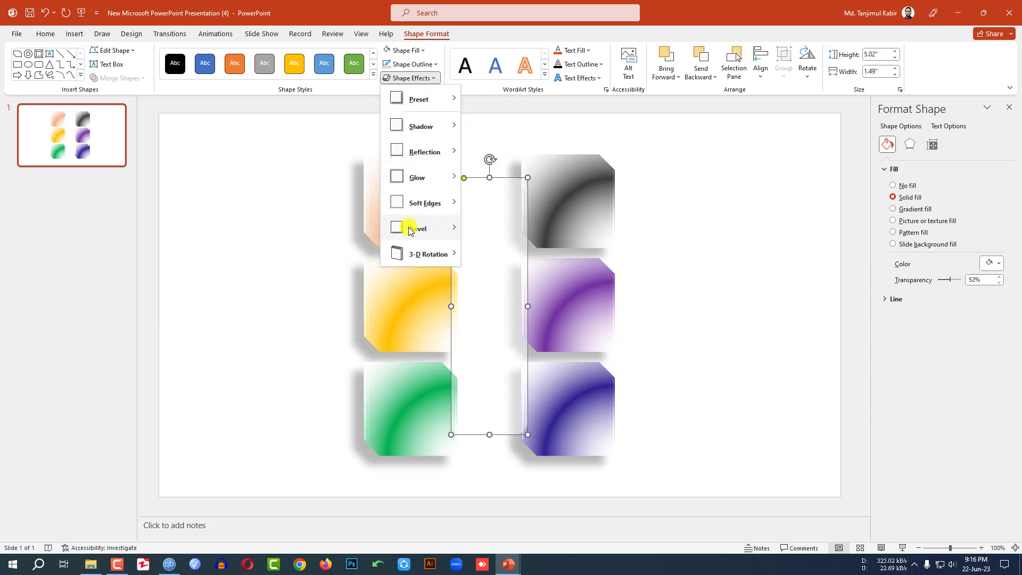
{"action": "mouse_move", "coordinate": [414, 230]}
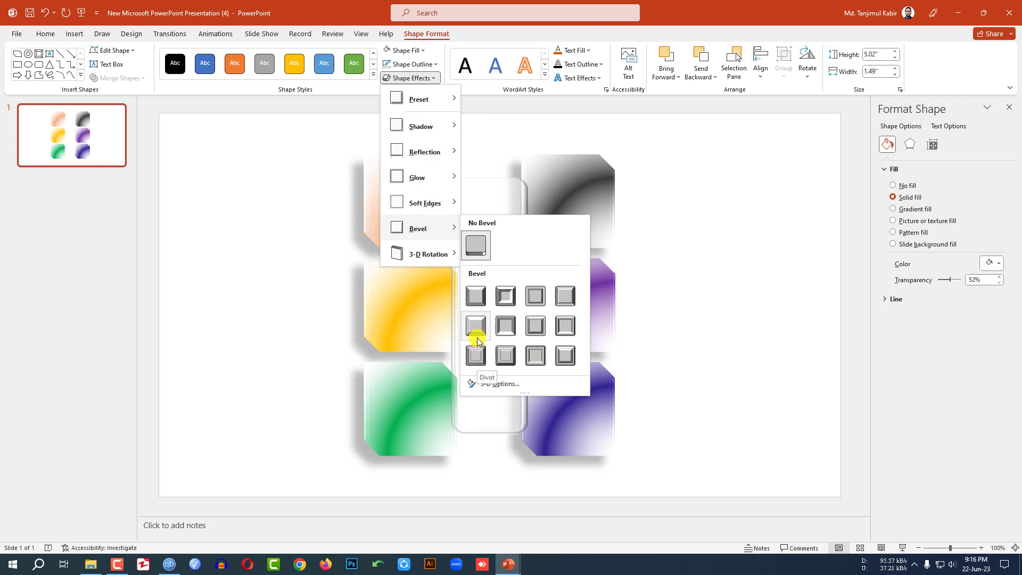
{"action": "left_click", "coordinate": [476, 356]}
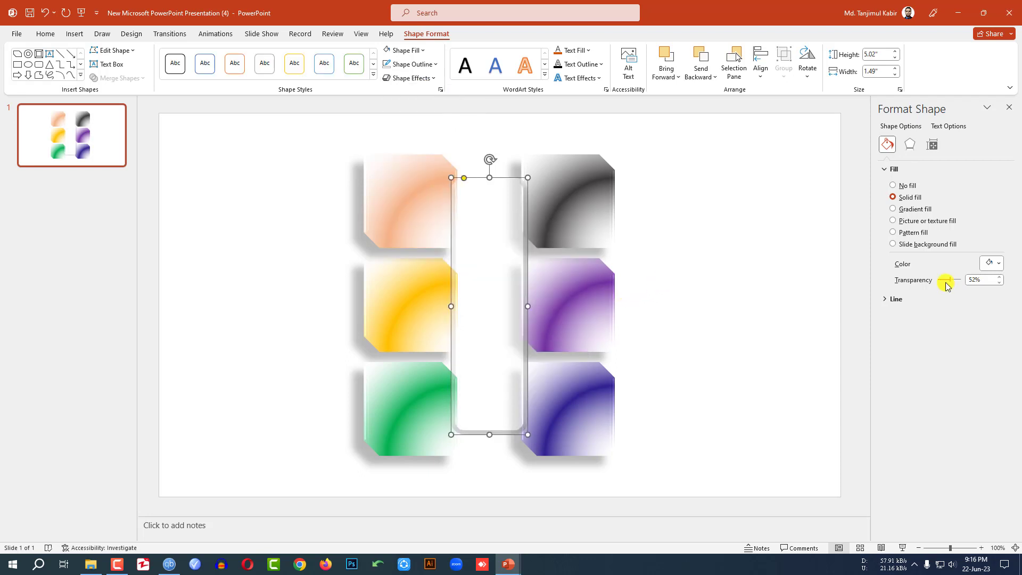
Add a text box right of the squares reading 'INFOGRAPHIC SLIDE'
{"action": "key", "text": "Escape"}
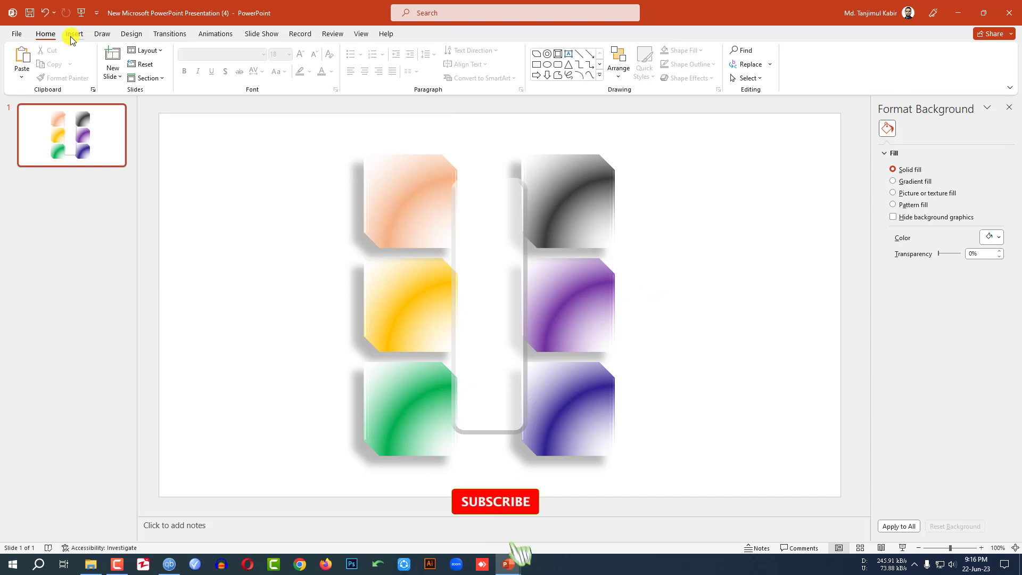
{"action": "left_click", "coordinate": [75, 34]}
{"action": "left_click", "coordinate": [180, 60]}
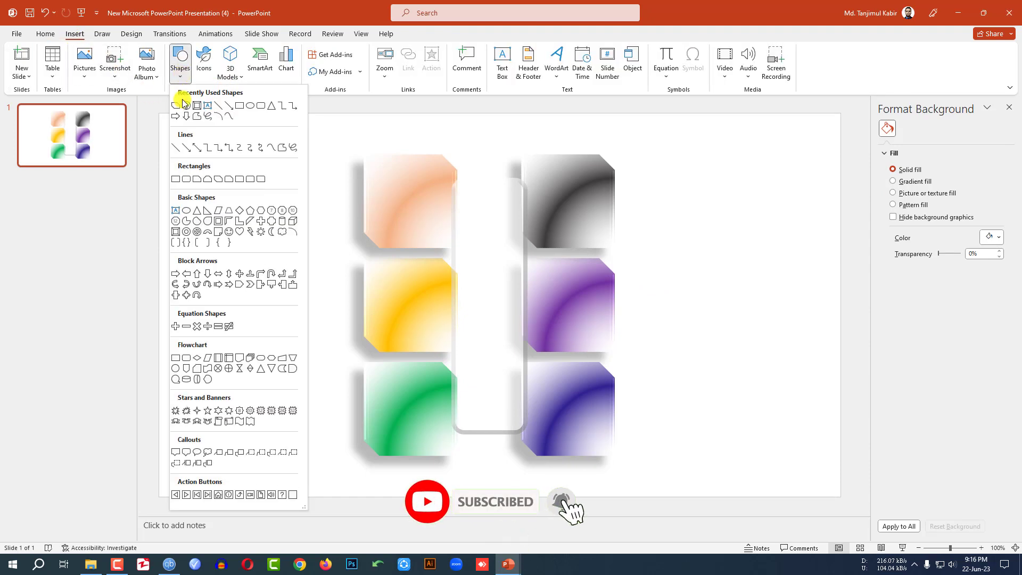
{"action": "left_click", "coordinate": [201, 102]}
{"action": "left_click_drag", "start_coordinate": [671, 230], "coordinate": [781, 405]}
{"action": "type", "text": "INFOGRAPH"}
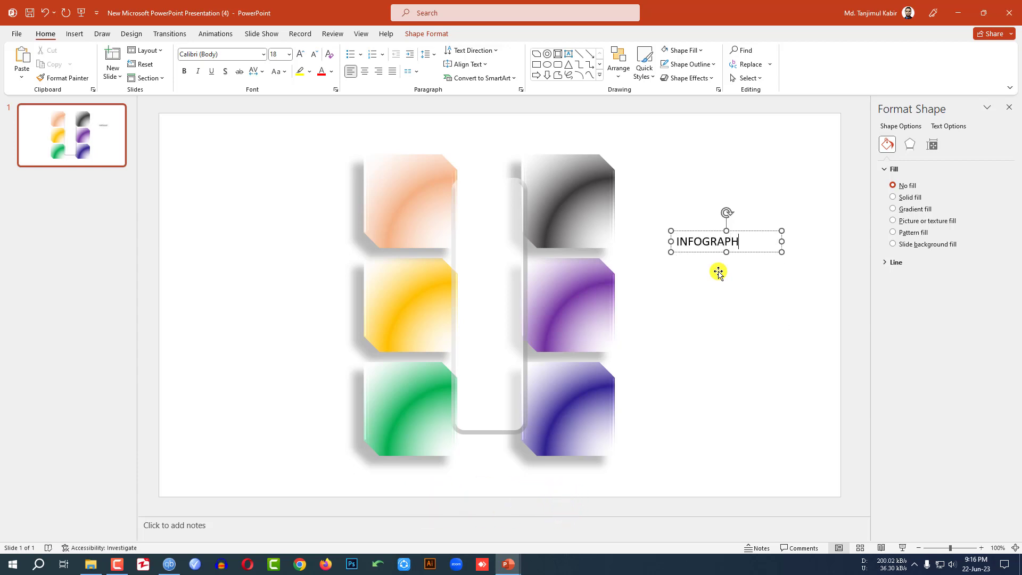
{"action": "type", "text": "IC SLIDE"}
Rotate the title text 270° and set it in Team A at size 36
{"action": "key", "text": "ctrl+a"}
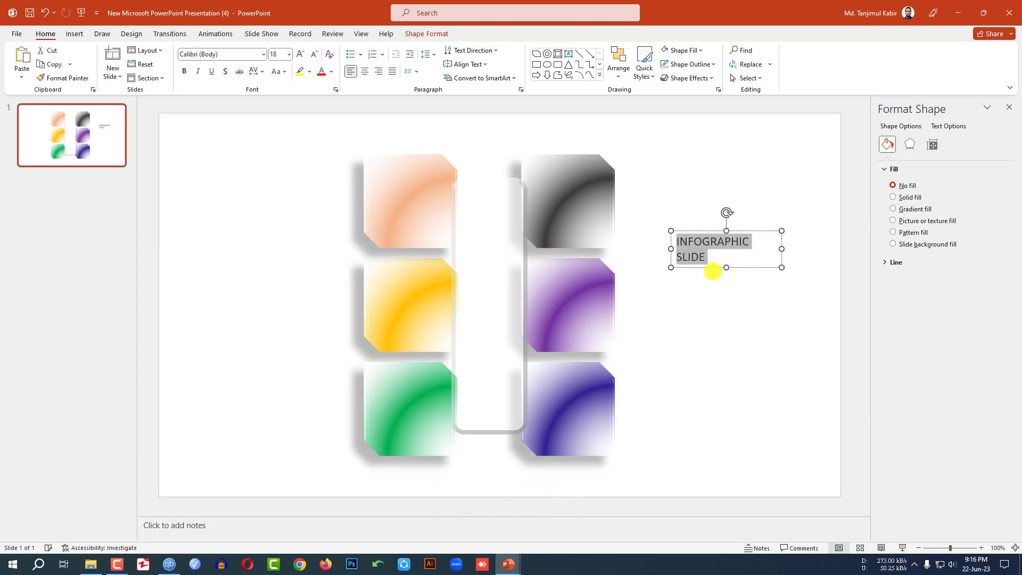
{"action": "left_click", "coordinate": [494, 50]}
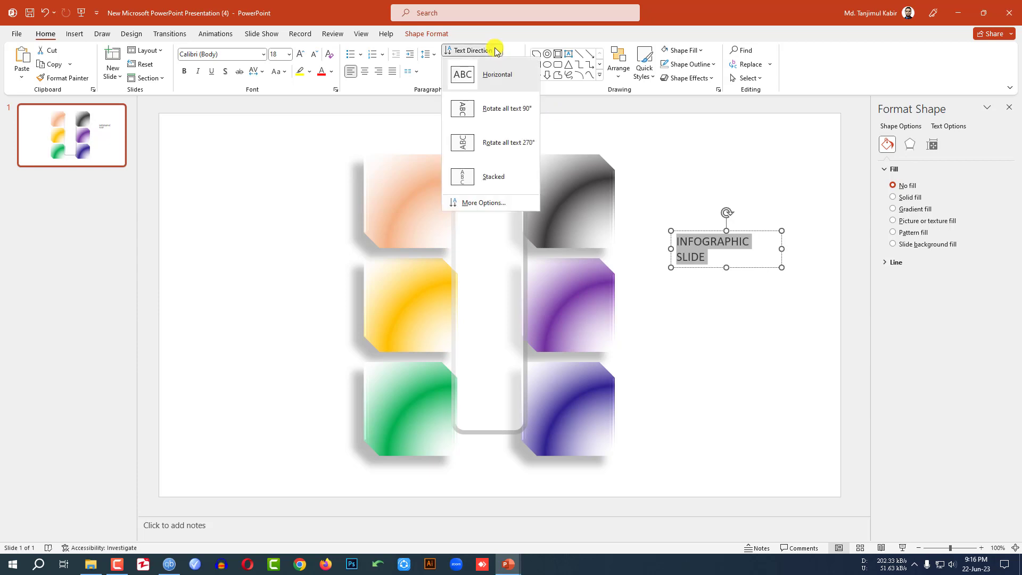
{"action": "left_click", "coordinate": [489, 142]}
{"action": "left_click_drag", "start_coordinate": [706, 268], "coordinate": [706, 398]}
{"action": "left_click", "coordinate": [239, 55]}
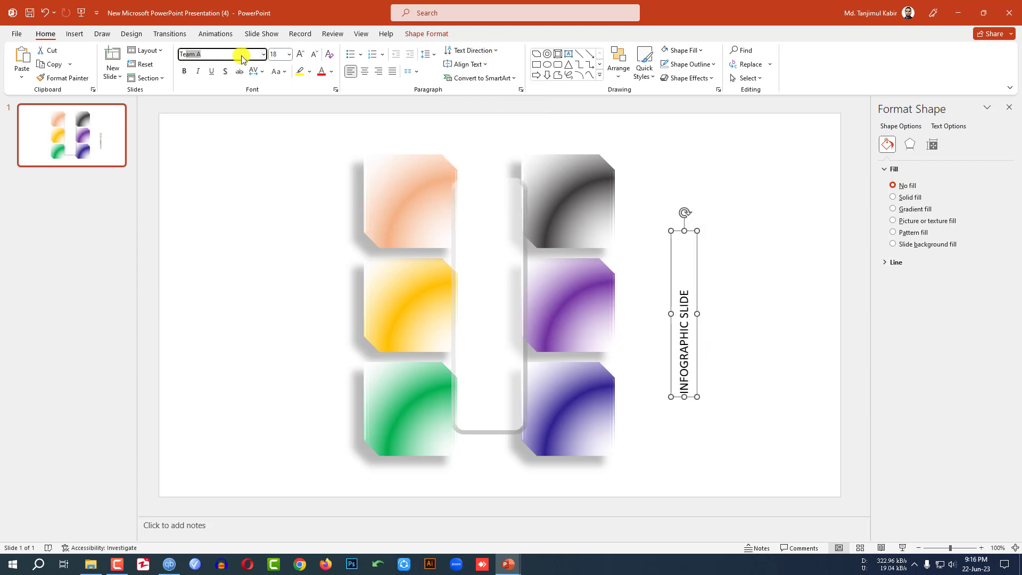
{"action": "type", "text": "Team A"}
{"action": "key", "text": "Return"}
{"action": "left_click", "coordinate": [301, 54]}
{"action": "left_click", "coordinate": [301, 54]}
{"action": "left_click", "coordinate": [301, 53]}
{"action": "left_click", "coordinate": [301, 53]}
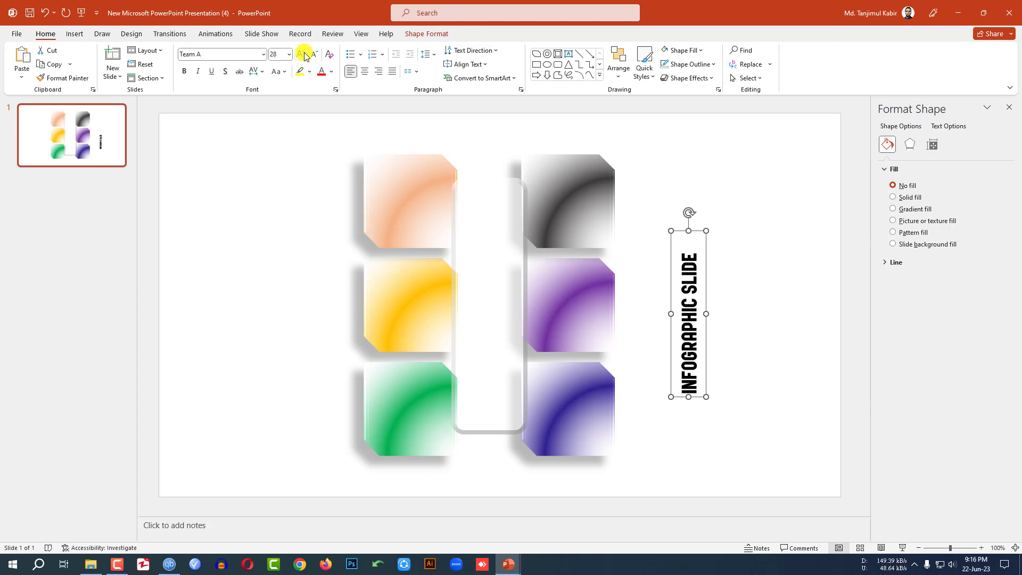
{"action": "left_click", "coordinate": [300, 54]}
Move the vertical title onto the centre rounded rectangle
{"action": "left_click_drag", "start_coordinate": [733, 299], "coordinate": [510, 256]}
{"action": "left_click", "coordinate": [699, 265]}
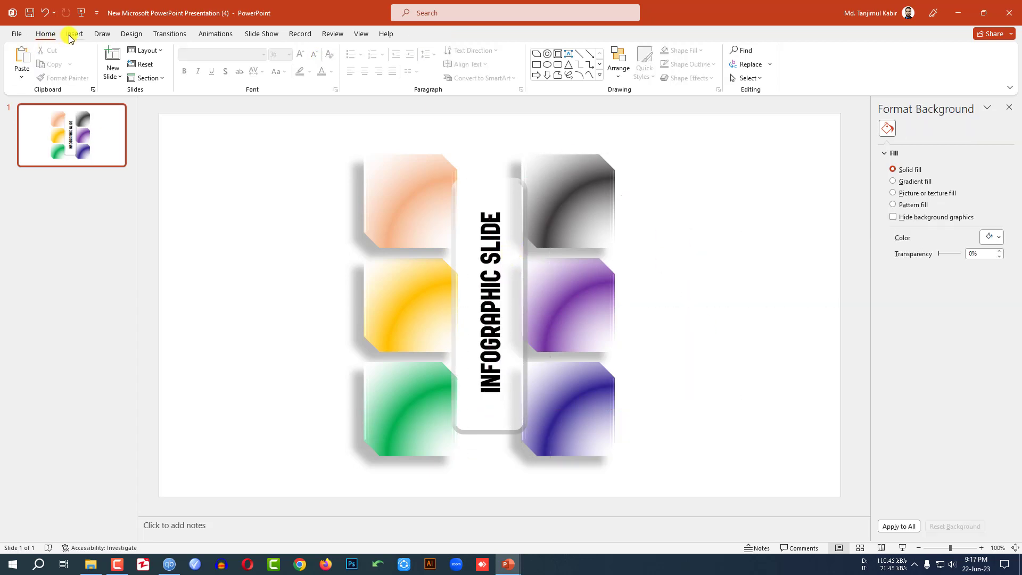
{"action": "left_click", "coordinate": [74, 34]}
Add an enlarged 'ADD YOUR TEXT HERE' heading text box right of the black tile
{"action": "left_click", "coordinate": [183, 77]}
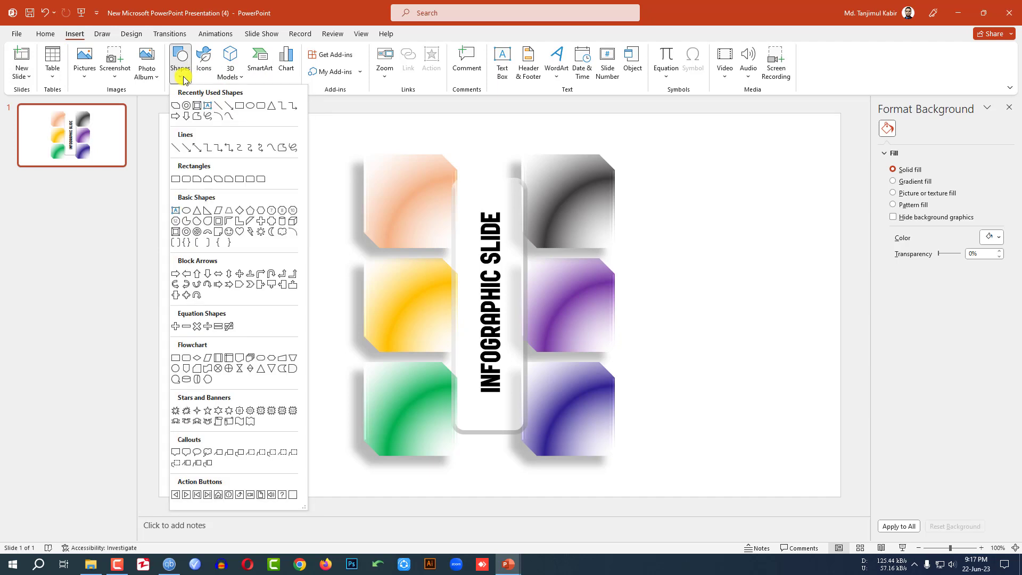
{"action": "left_click", "coordinate": [208, 105]}
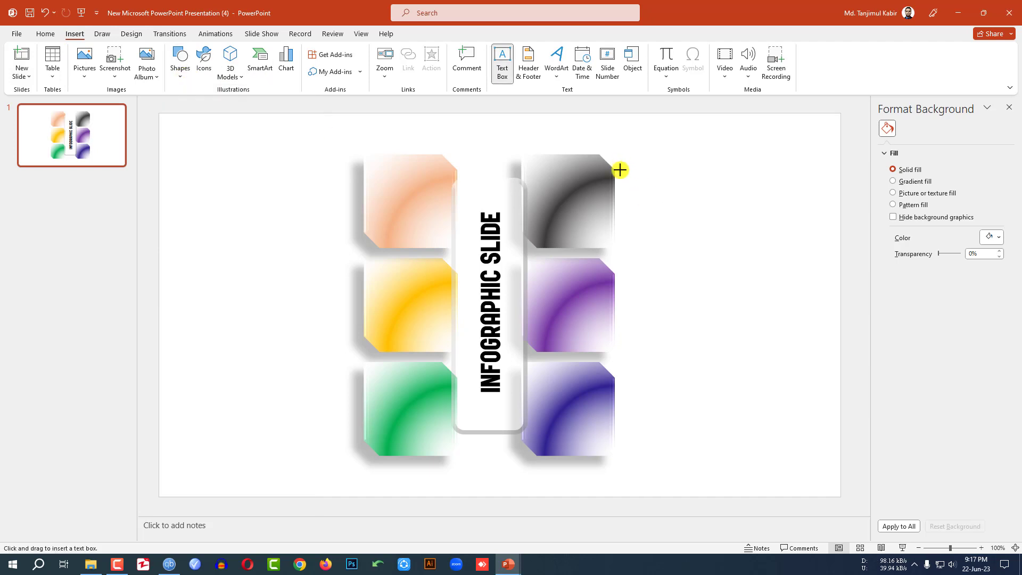
{"action": "left_click_drag", "start_coordinate": [620, 170], "coordinate": [784, 196]}
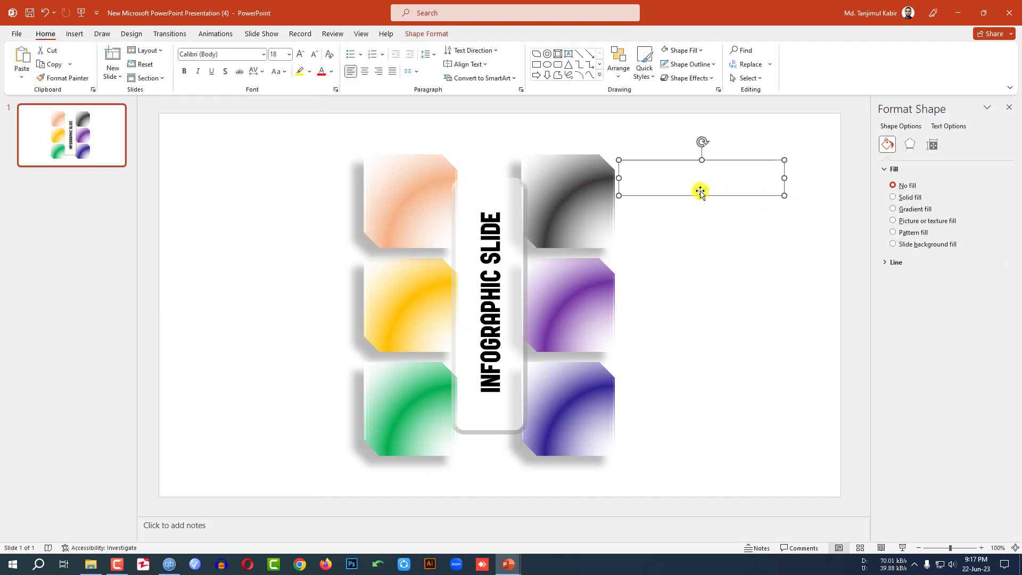
{"action": "type", "text": "ADD YOUR TEXT HERE"}
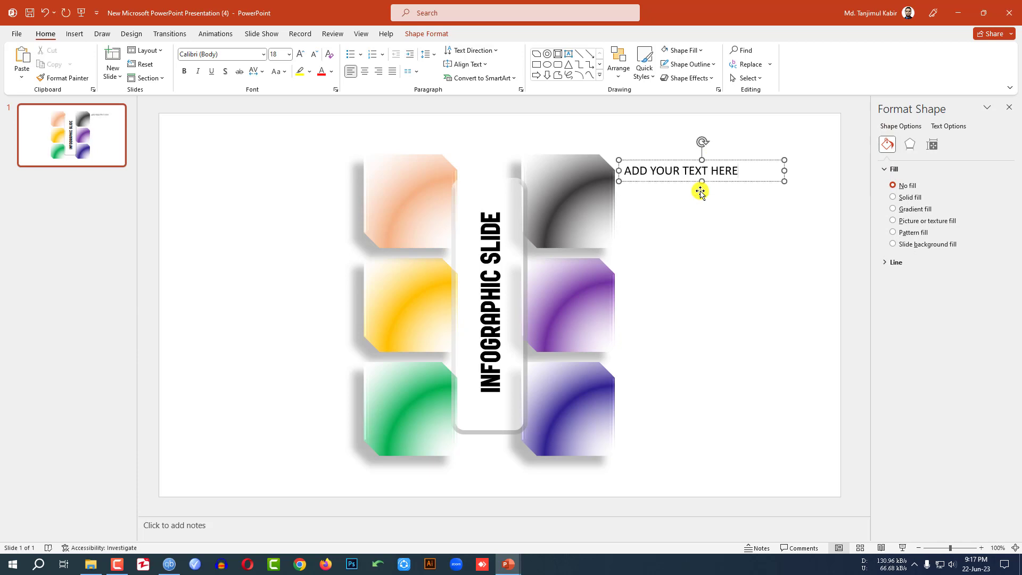
{"action": "key", "text": "ctrl+a"}
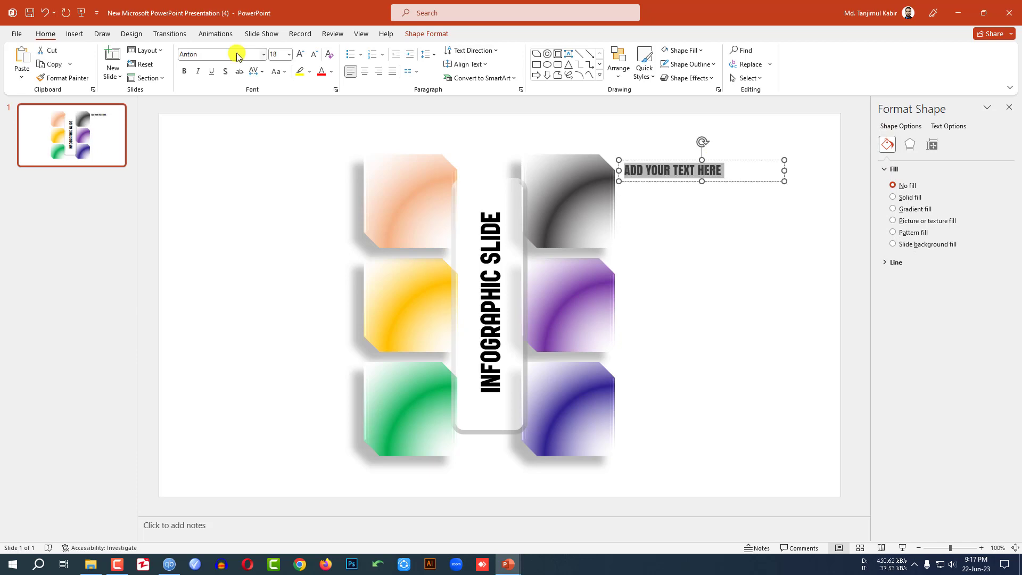
{"action": "left_click", "coordinate": [299, 54]}
{"action": "left_click", "coordinate": [300, 55]}
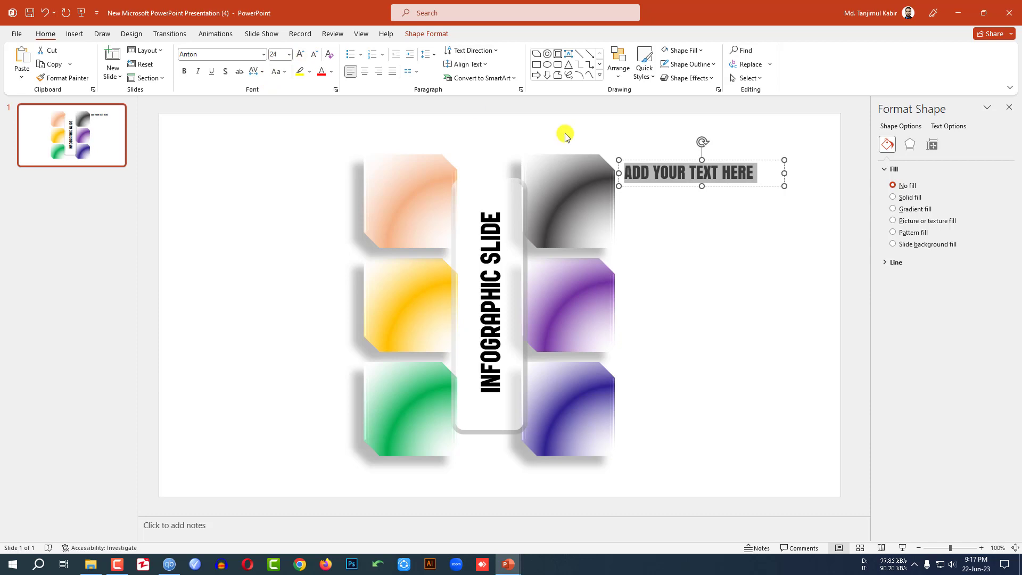
{"action": "left_click", "coordinate": [721, 201]}
Paste a smaller Lorem Ipsum paragraph in a text box just below the heading
{"action": "left_click", "coordinate": [74, 34]}
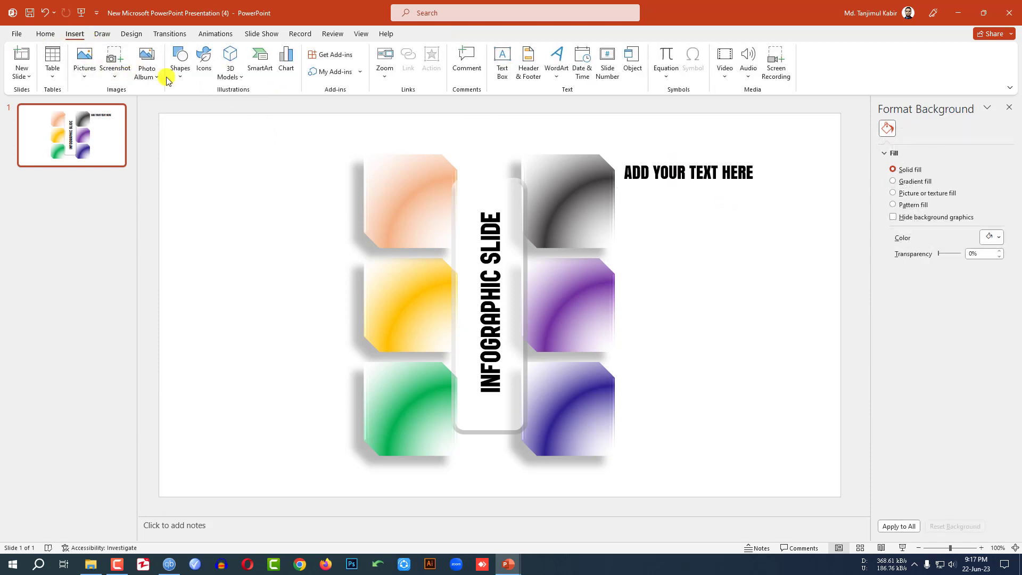
{"action": "left_click", "coordinate": [179, 67]}
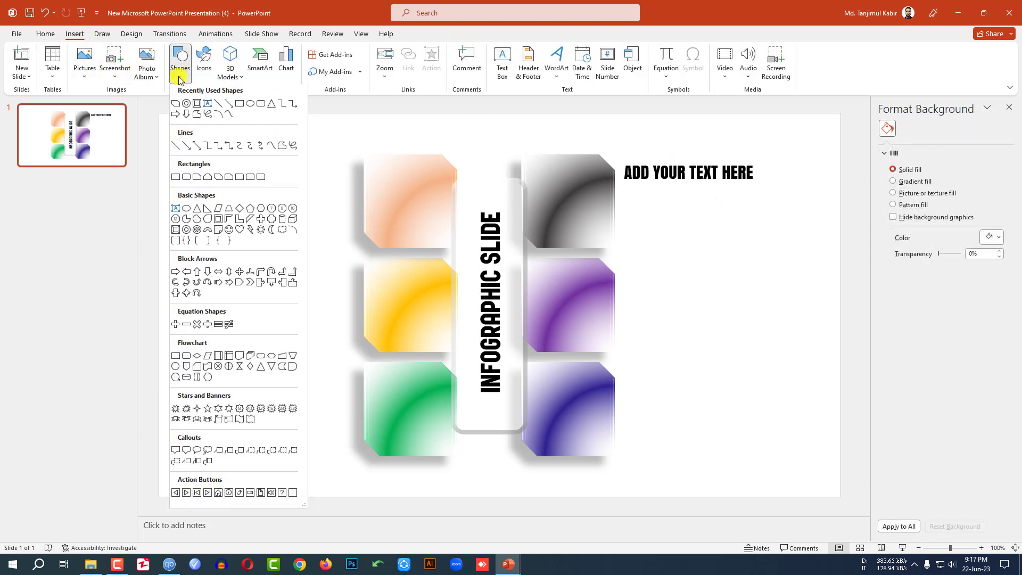
{"action": "left_click", "coordinate": [208, 105]}
{"action": "left_click_drag", "start_coordinate": [623, 186], "coordinate": [780, 236]}
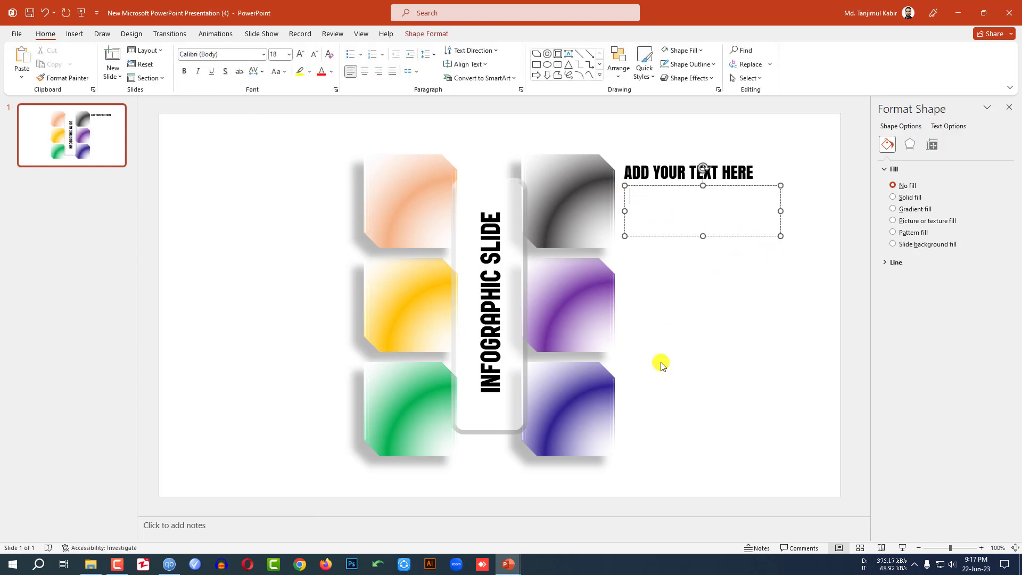
{"action": "type", "text": "Lorem Ipsum is simply dummy text of the printing and typesetting industry."}
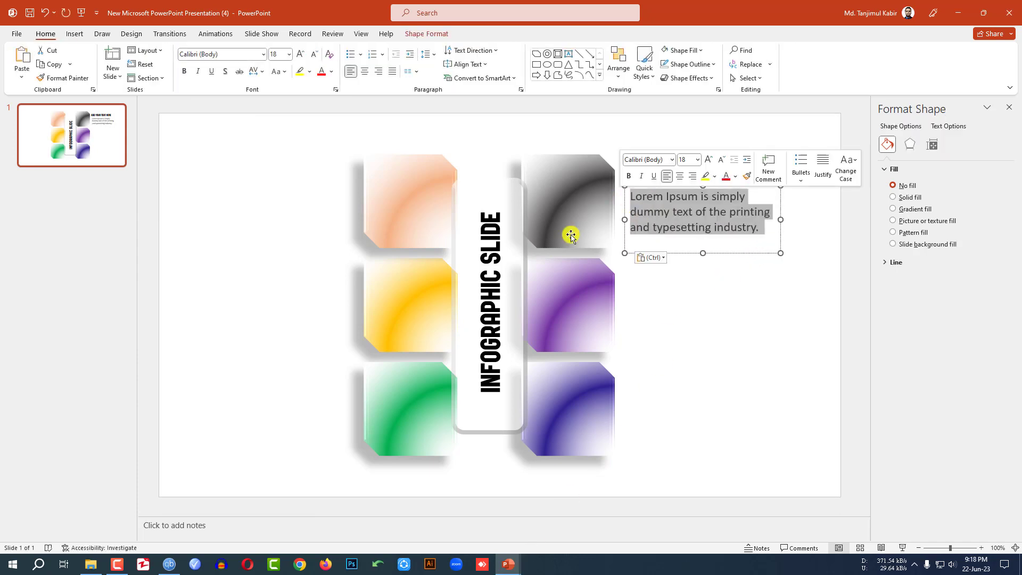
{"action": "left_click", "coordinate": [314, 55]}
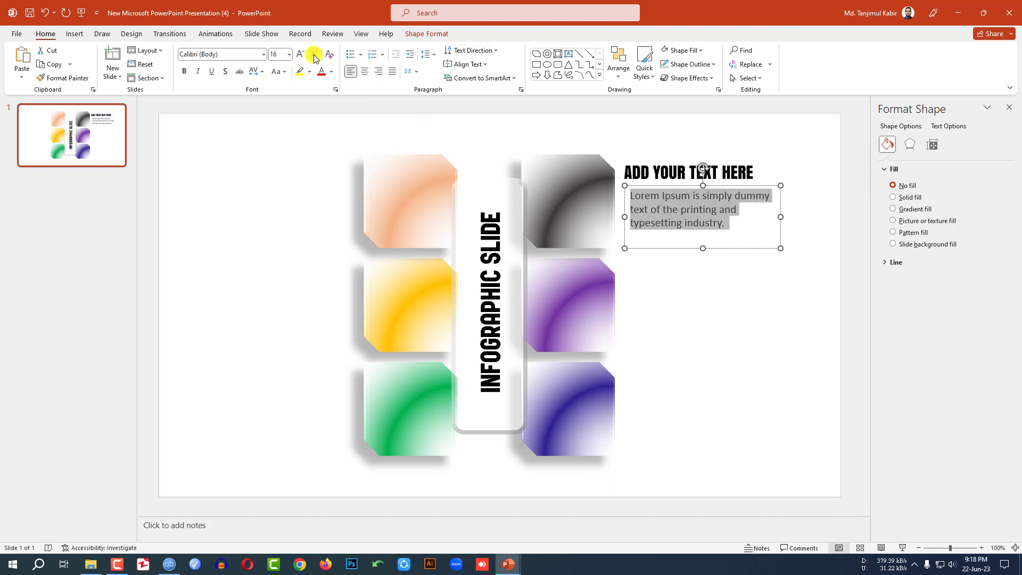
{"action": "left_click", "coordinate": [314, 55]}
{"action": "left_click", "coordinate": [769, 258]}
{"action": "left_click", "coordinate": [733, 224]}
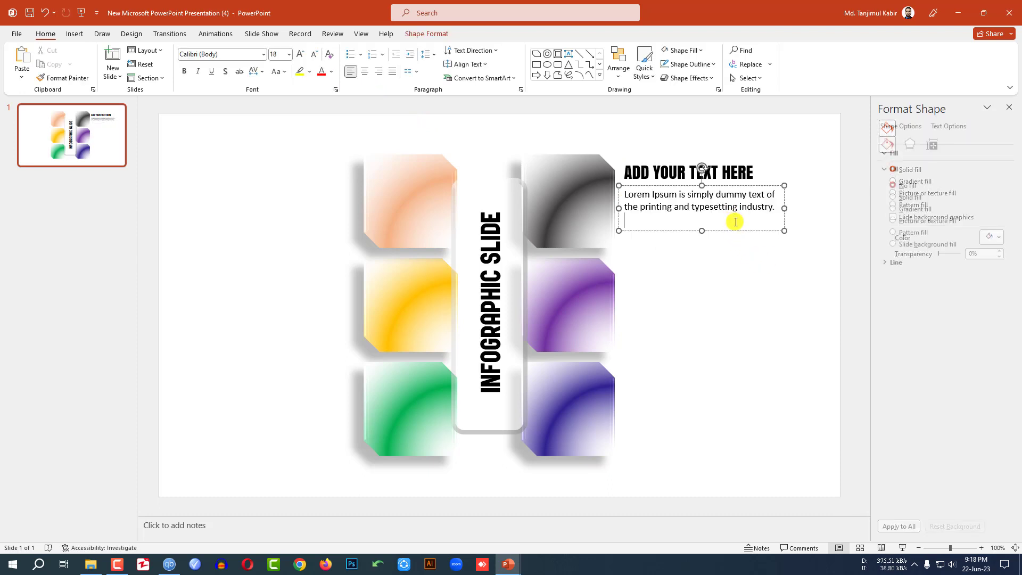
{"action": "left_click_drag", "start_coordinate": [735, 228], "coordinate": [734, 227]}
{"action": "left_click", "coordinate": [727, 255]}
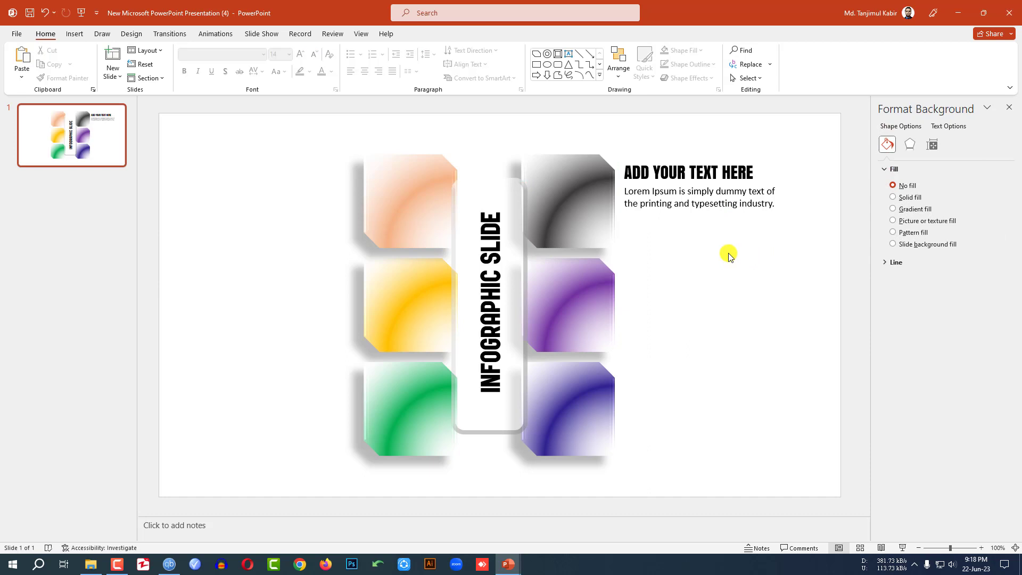
Colour the heading with the black tile's grey using the Font Color eyedropper
{"action": "left_click", "coordinate": [697, 171]}
{"action": "triple_click", "coordinate": [697, 171]}
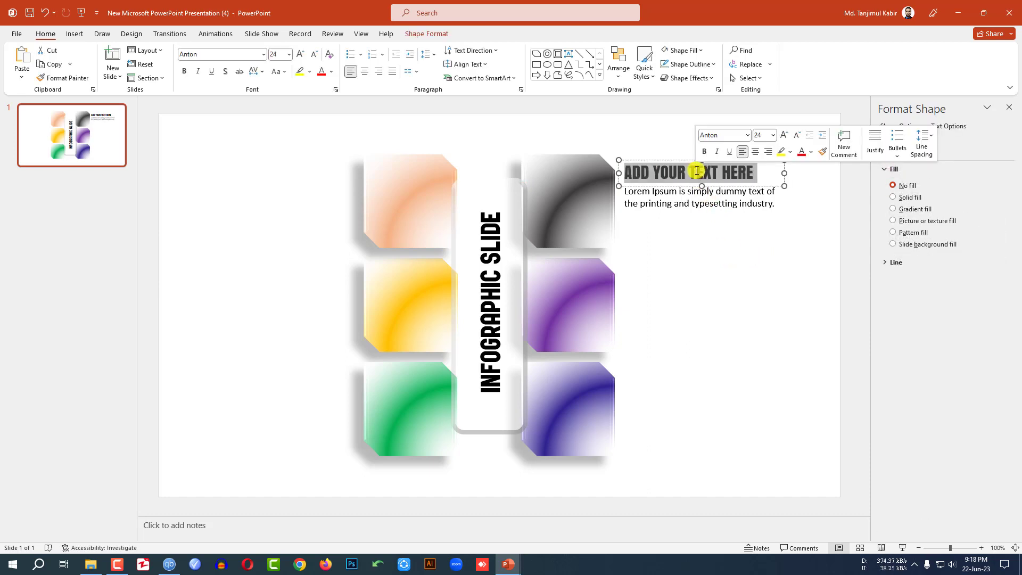
{"action": "left_click", "coordinate": [331, 72]}
{"action": "left_click", "coordinate": [340, 233]}
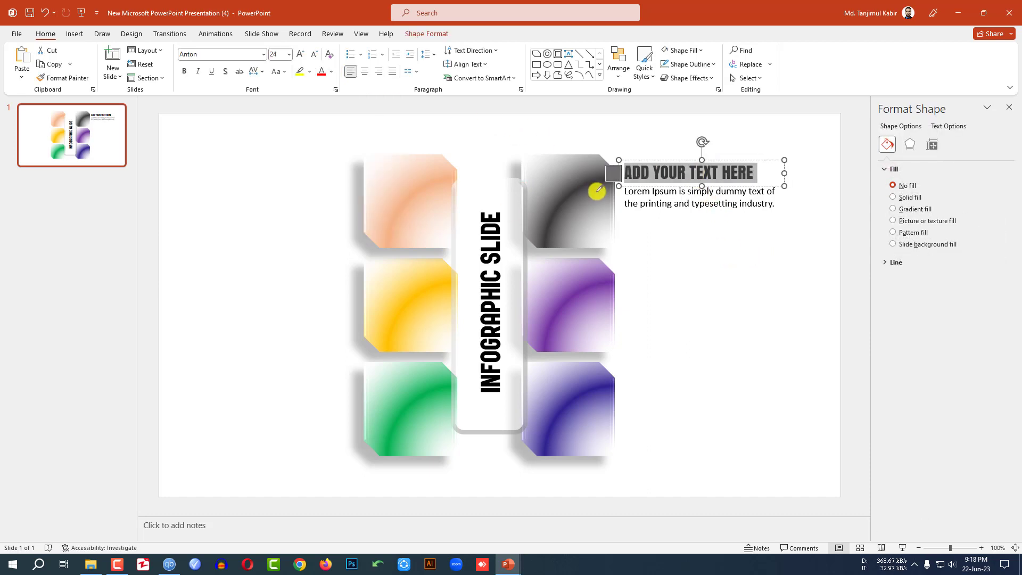
{"action": "left_click", "coordinate": [585, 170]}
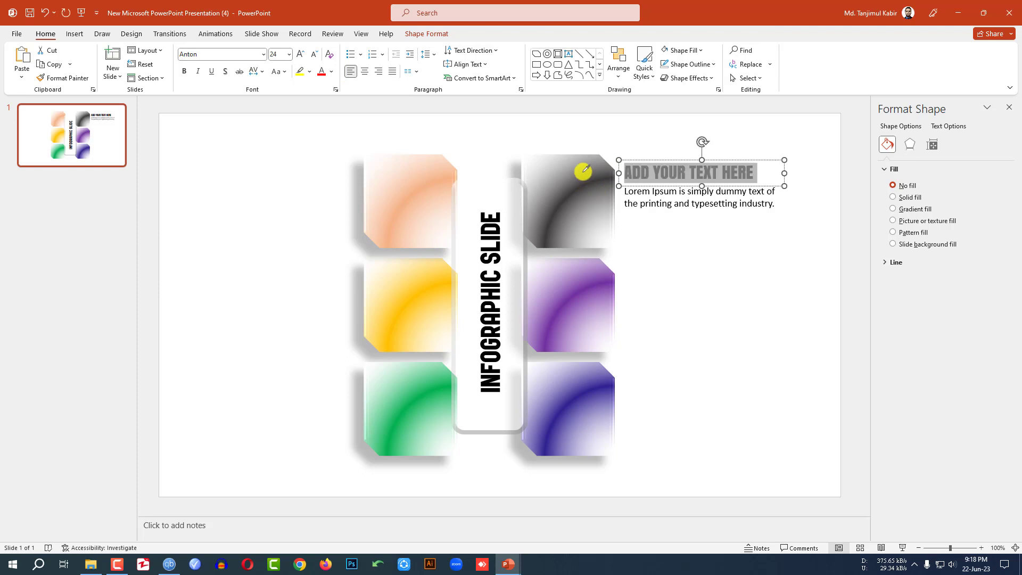
Copy the heading-and-paragraph pair beside the other tiles, including the yellow one
{"action": "left_click", "coordinate": [699, 203]}
{"action": "left_click", "coordinate": [775, 242]}
{"action": "left_click_drag", "start_coordinate": [798, 245], "coordinate": [596, 122]}
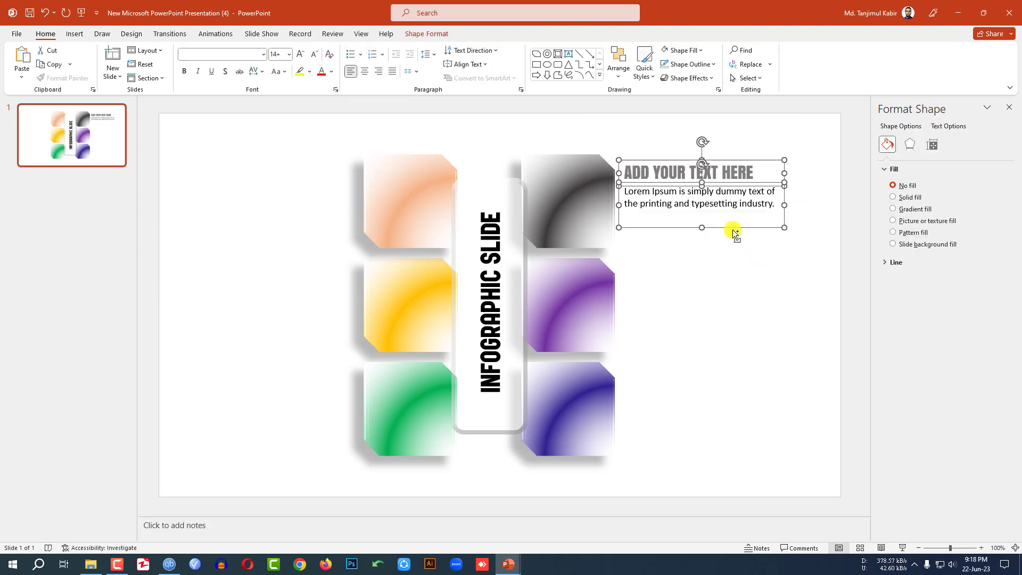
{"action": "left_click_drag", "start_coordinate": [733, 233], "coordinate": [305, 427]}
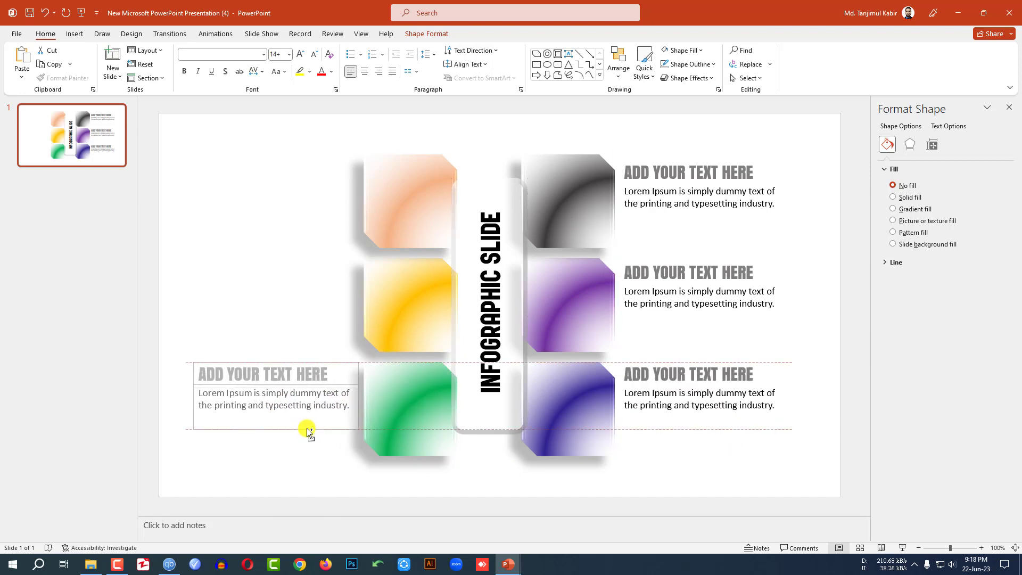
{"action": "left_click_drag", "start_coordinate": [307, 428], "coordinate": [297, 224]}
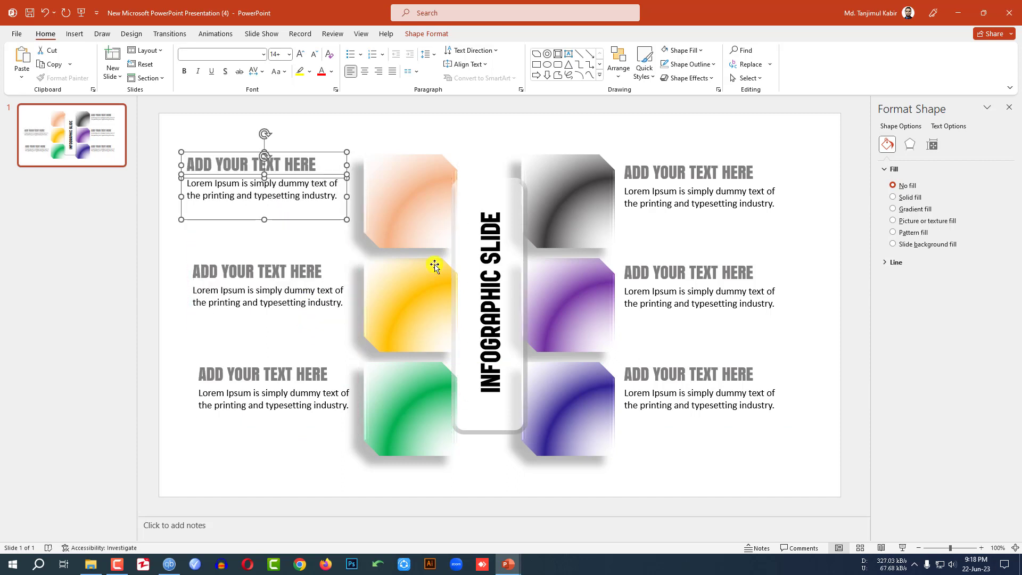
{"action": "left_click", "coordinate": [798, 279]}
{"action": "left_click", "coordinate": [683, 275]}
{"action": "triple_click", "coordinate": [683, 275]}
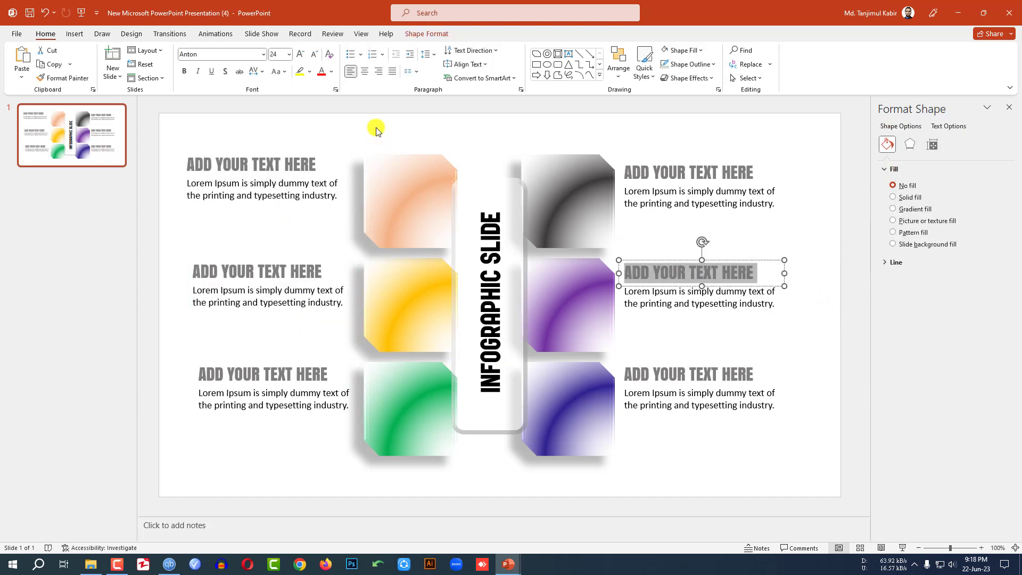
Eyedropper-match three headings to their tiles: one purple, the bottom-right one, and bottom-left green
{"action": "left_click", "coordinate": [331, 72]}
{"action": "left_click", "coordinate": [346, 233]}
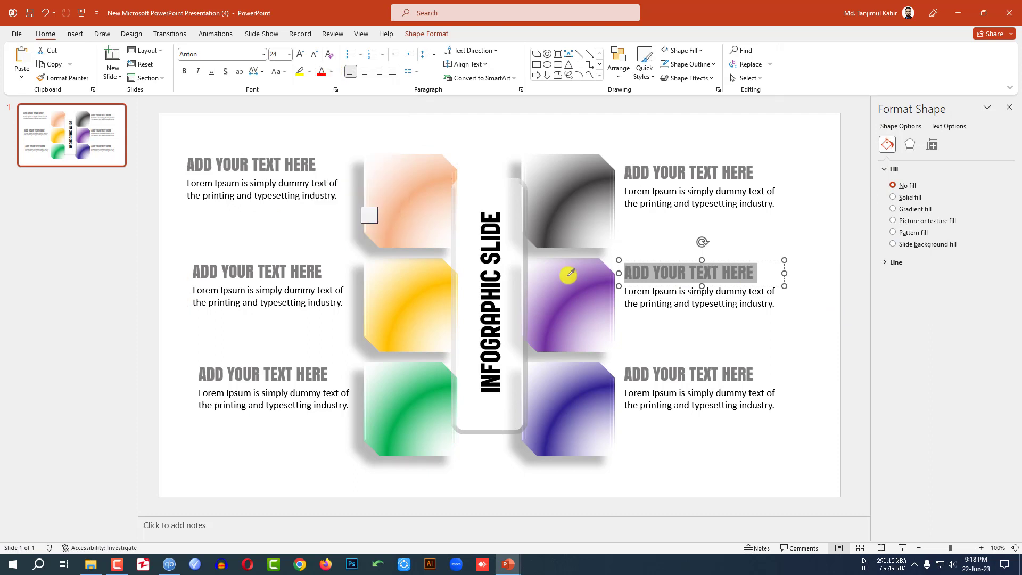
{"action": "left_click", "coordinate": [589, 287]}
{"action": "triple_click", "coordinate": [672, 370]}
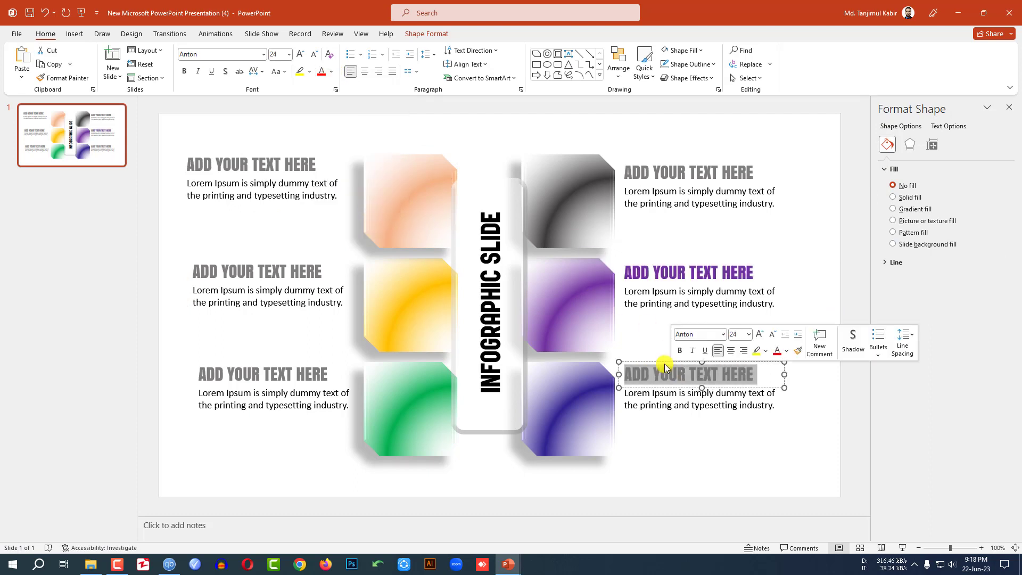
{"action": "left_click", "coordinate": [331, 72]}
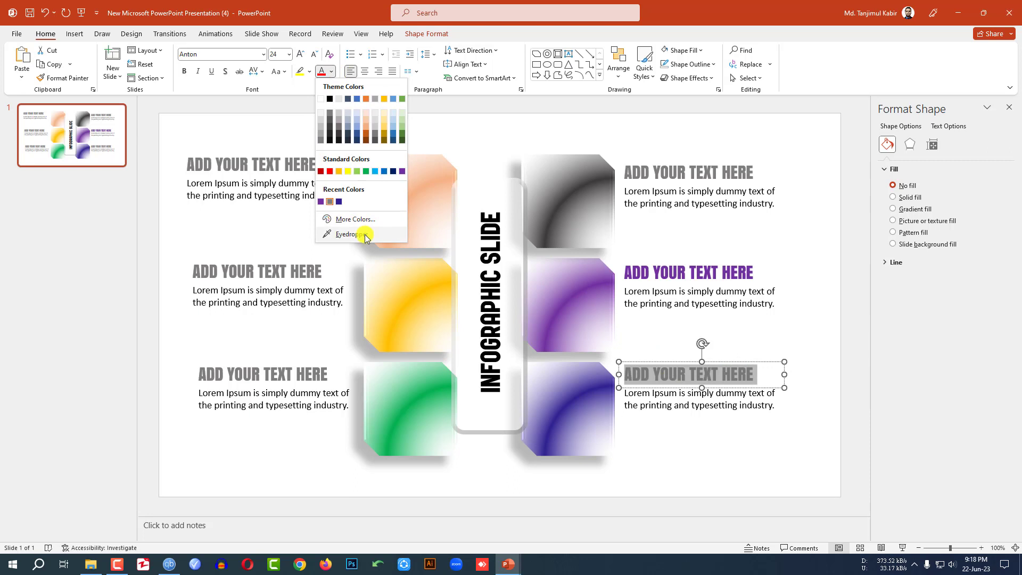
{"action": "left_click", "coordinate": [349, 233]}
{"action": "left_click", "coordinate": [575, 397]}
{"action": "triple_click", "coordinate": [266, 374]}
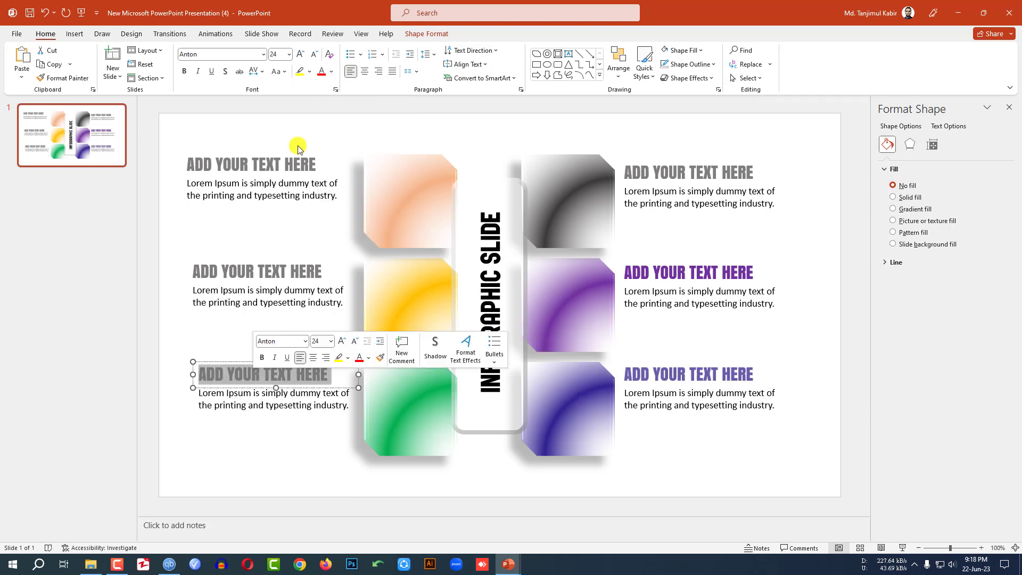
{"action": "left_click", "coordinate": [331, 72]}
{"action": "left_click", "coordinate": [327, 233]}
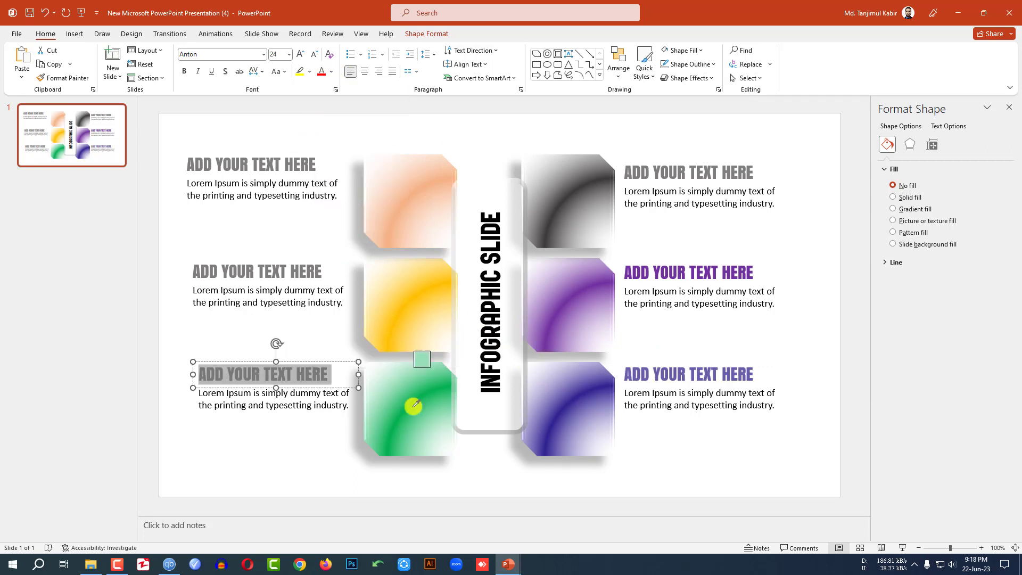
{"action": "left_click", "coordinate": [404, 388]}
Colour the middle-left heading yellow and the top-left heading orange, sampled from their tiles
{"action": "triple_click", "coordinate": [274, 269]}
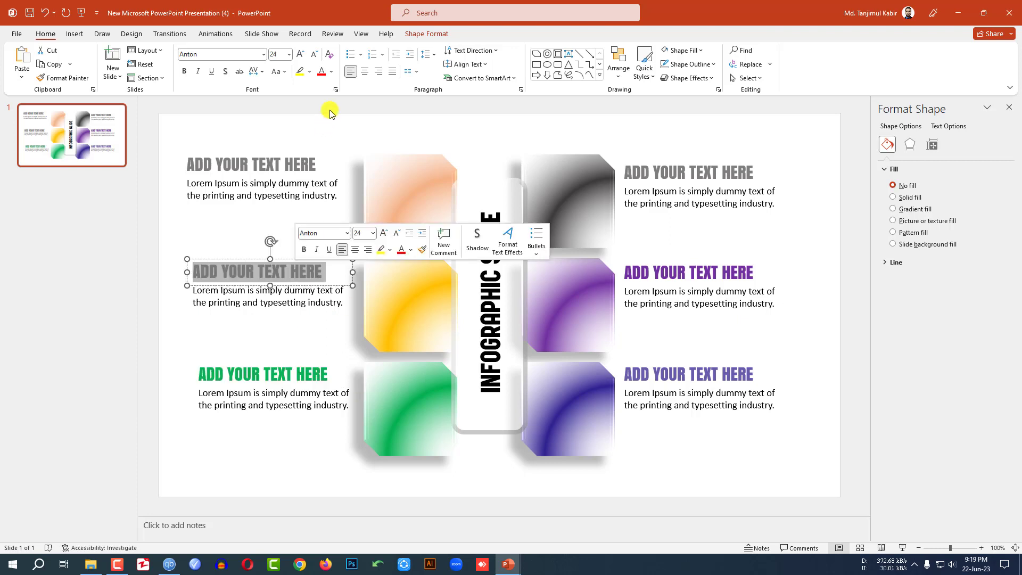
{"action": "left_click", "coordinate": [332, 72]}
{"action": "left_click", "coordinate": [346, 235]}
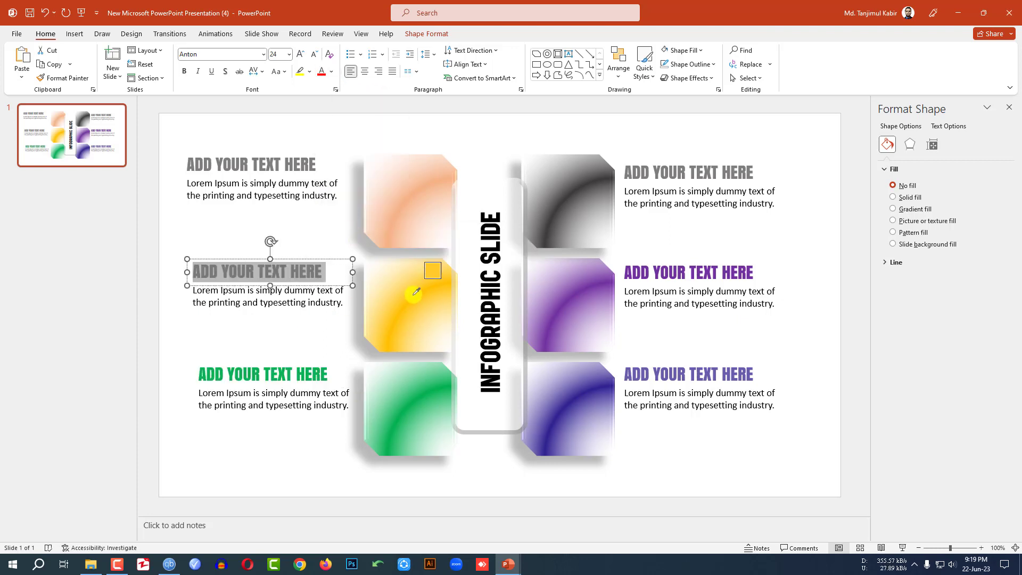
{"action": "left_click", "coordinate": [411, 296]}
{"action": "triple_click", "coordinate": [306, 164]}
{"action": "left_click", "coordinate": [331, 72]}
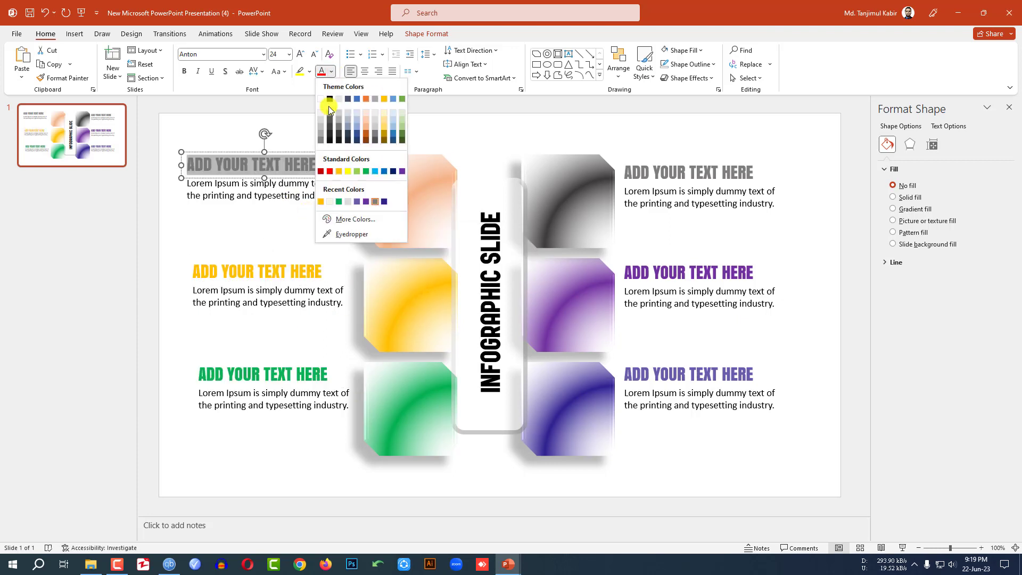
{"action": "left_click", "coordinate": [346, 234]}
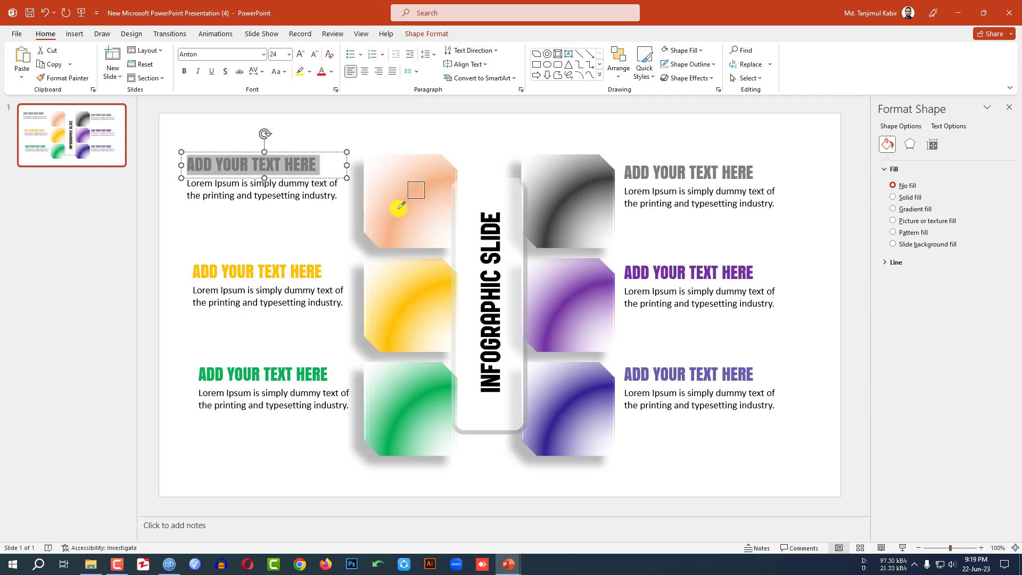
{"action": "left_click", "coordinate": [398, 208]}
{"action": "left_click", "coordinate": [357, 139]}
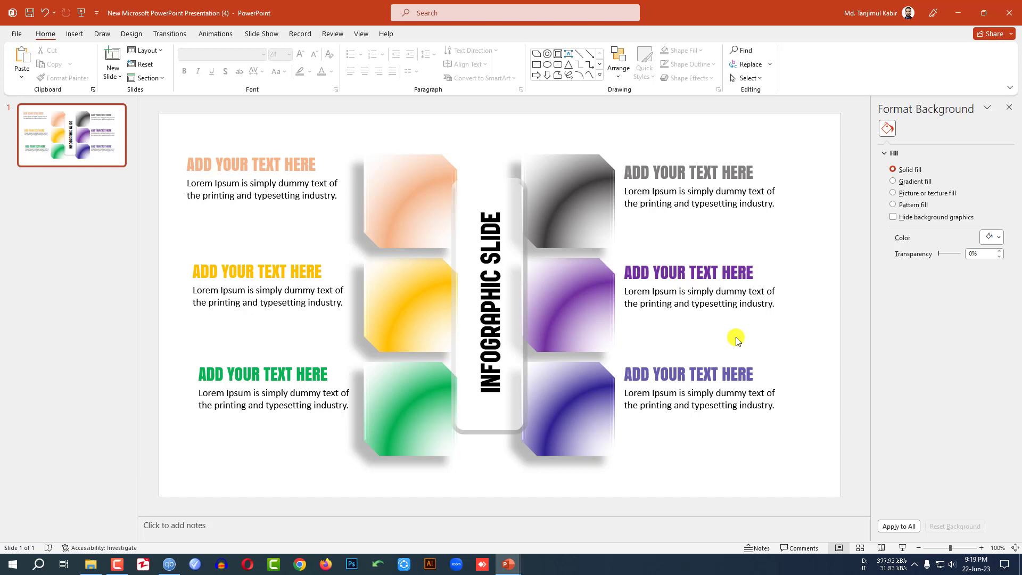
Duplicate the first infographic slide to create slide 2
{"action": "right_click", "coordinate": [63, 130]}
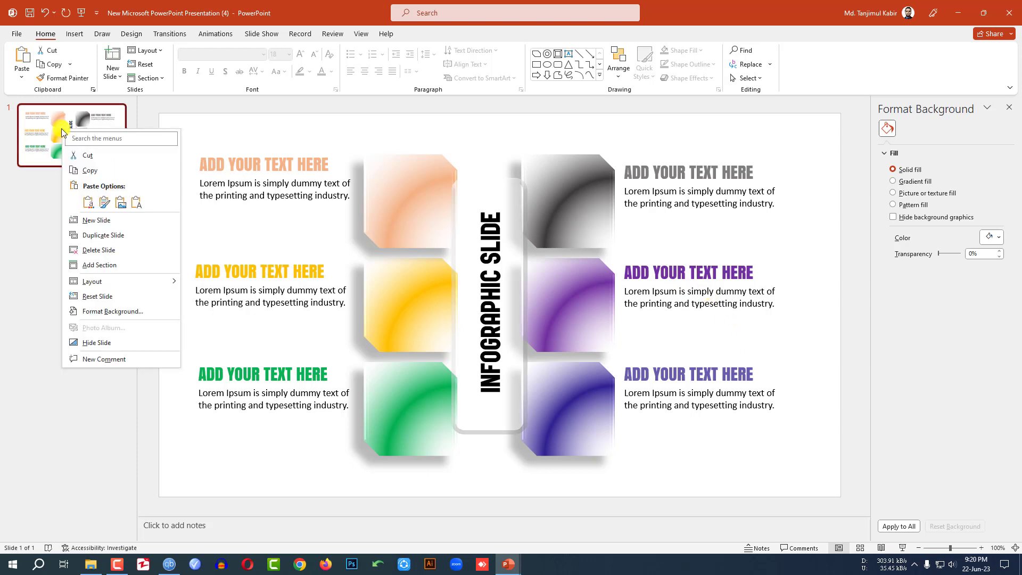
{"action": "left_click", "coordinate": [104, 235]}
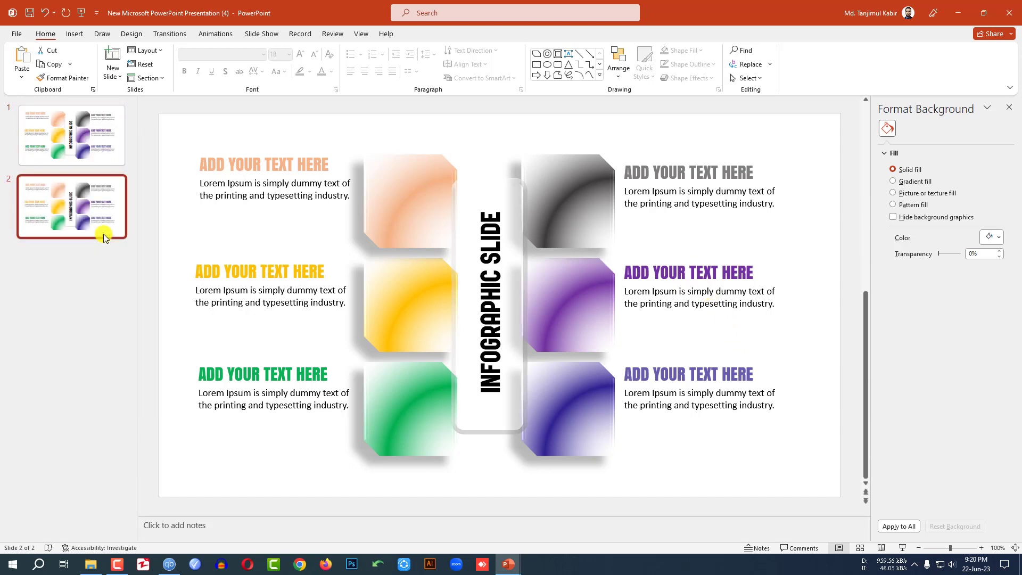
{"action": "left_click", "coordinate": [92, 129]}
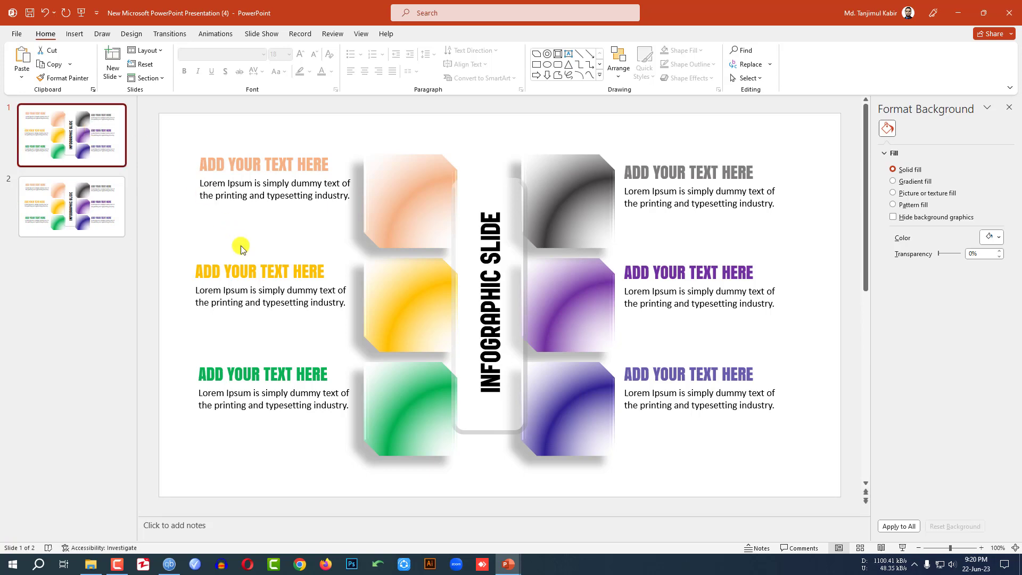
Move slide 2's text boxes, white panel and vertical INFOGRAPHIC SLIDE title off the slide
{"action": "scroll", "coordinate": [237, 253], "scroll_direction": "down", "scroll_amount": 3}
{"action": "left_click_drag", "start_coordinate": [329, 154], "coordinate": [445, 442]}
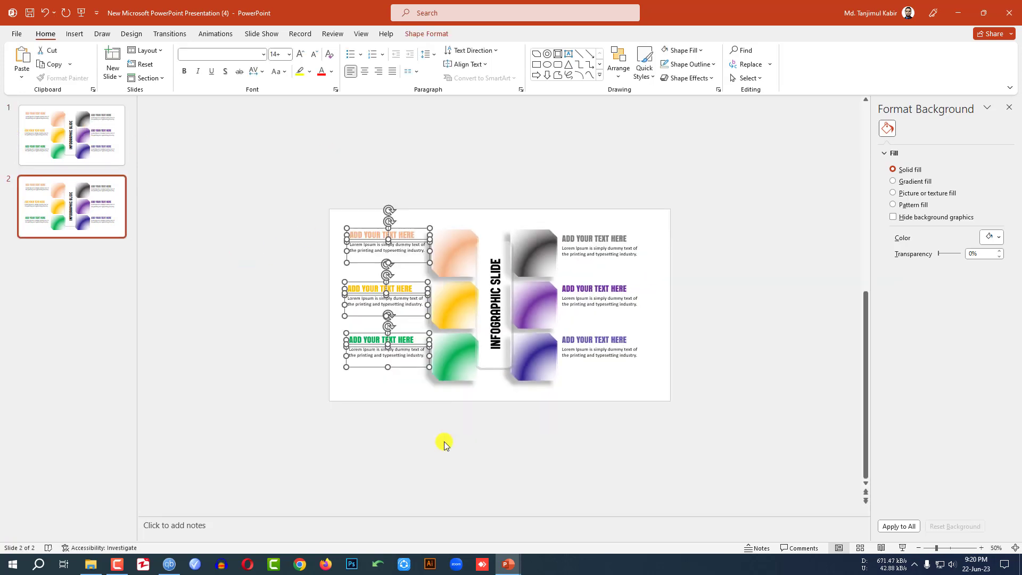
{"action": "left_click_drag", "start_coordinate": [401, 229], "coordinate": [441, 147]}
{"action": "scroll", "coordinate": [433, 169], "scroll_direction": "down", "scroll_amount": 2}
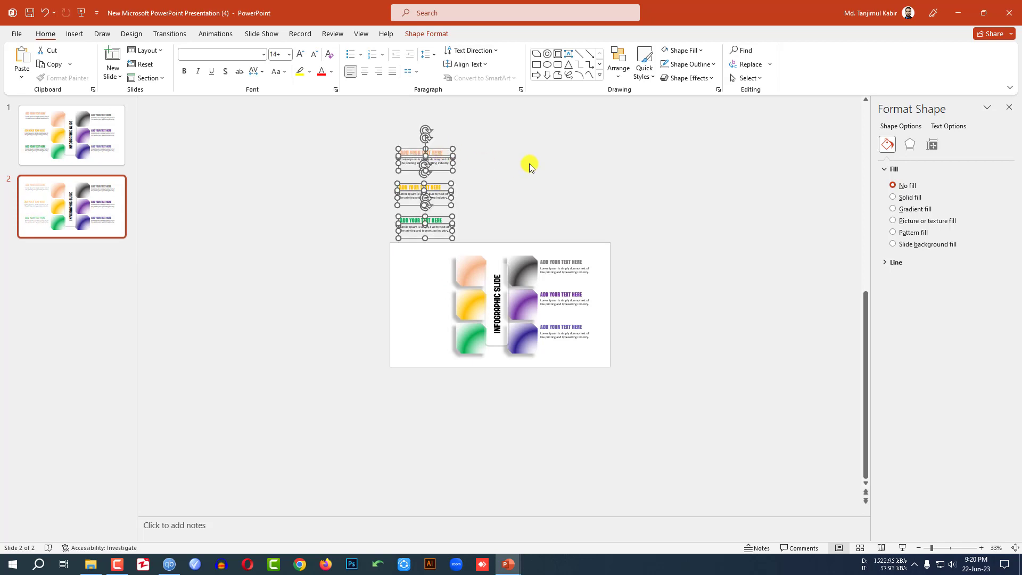
{"action": "left_click_drag", "start_coordinate": [529, 163], "coordinate": [614, 382]}
{"action": "left_click_drag", "start_coordinate": [582, 347], "coordinate": [590, 471]}
{"action": "left_click", "coordinate": [506, 329]}
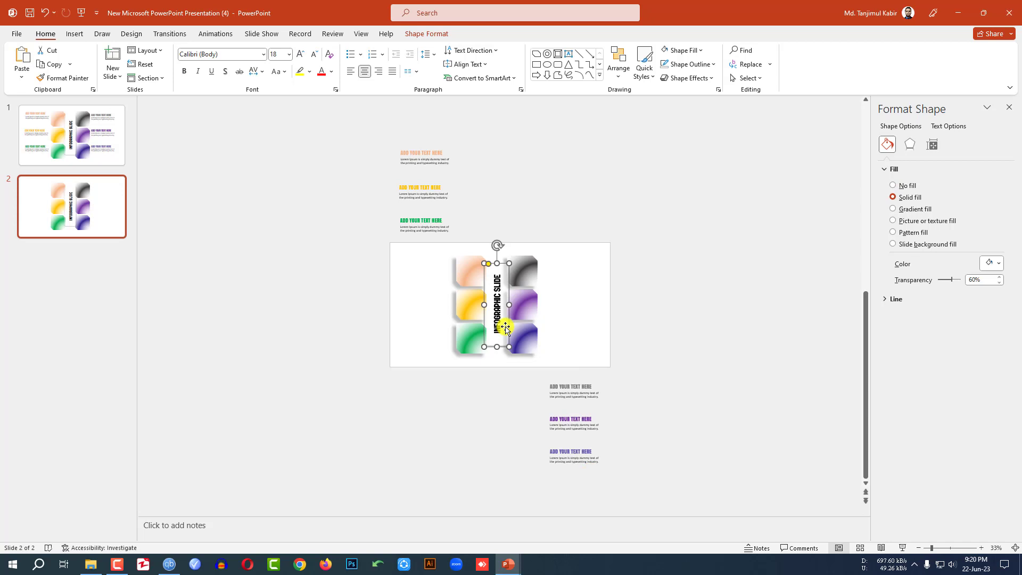
{"action": "left_click_drag", "start_coordinate": [506, 329], "coordinate": [646, 330]}
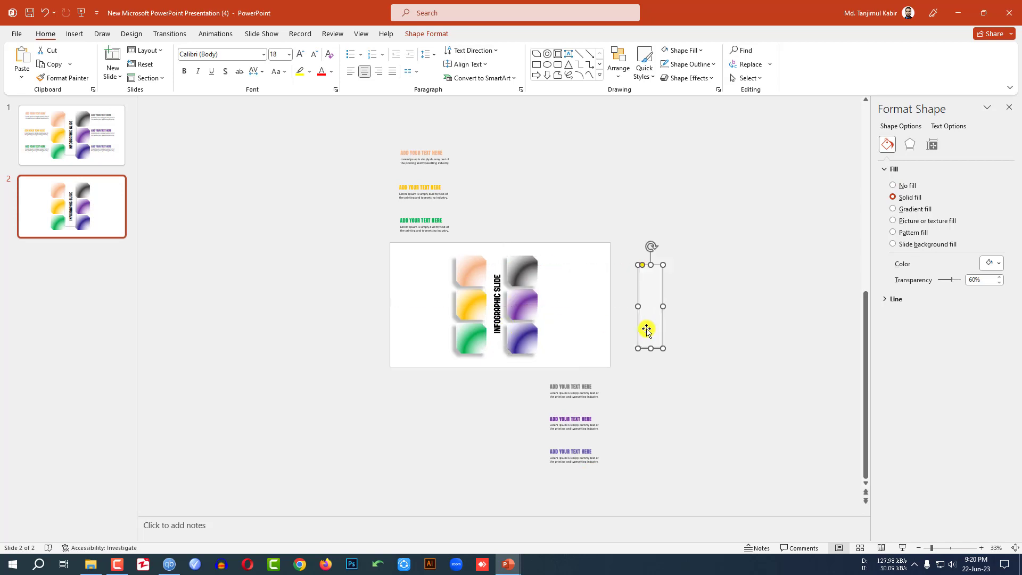
{"action": "left_click", "coordinate": [501, 326]}
{"action": "left_click_drag", "start_coordinate": [503, 323], "coordinate": [668, 415]}
Pile the green, yellow, peach, blue, purple and gray squares together, with gray sent to back
{"action": "scroll", "coordinate": [660, 415], "scroll_direction": "up", "scroll_amount": 5}
{"action": "left_click_drag", "start_coordinate": [404, 379], "coordinate": [342, 349]}
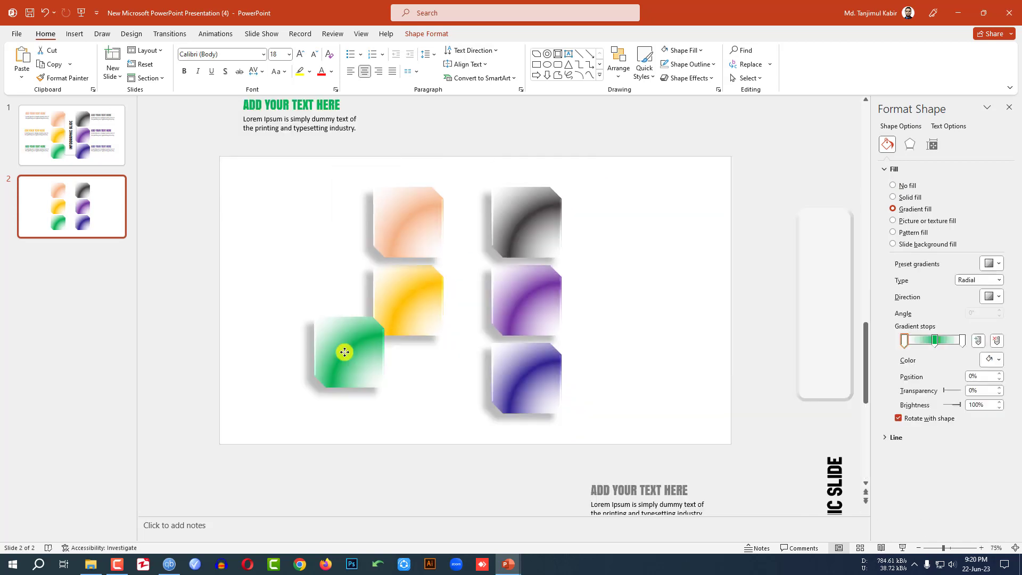
{"action": "left_click_drag", "start_coordinate": [411, 292], "coordinate": [371, 337]}
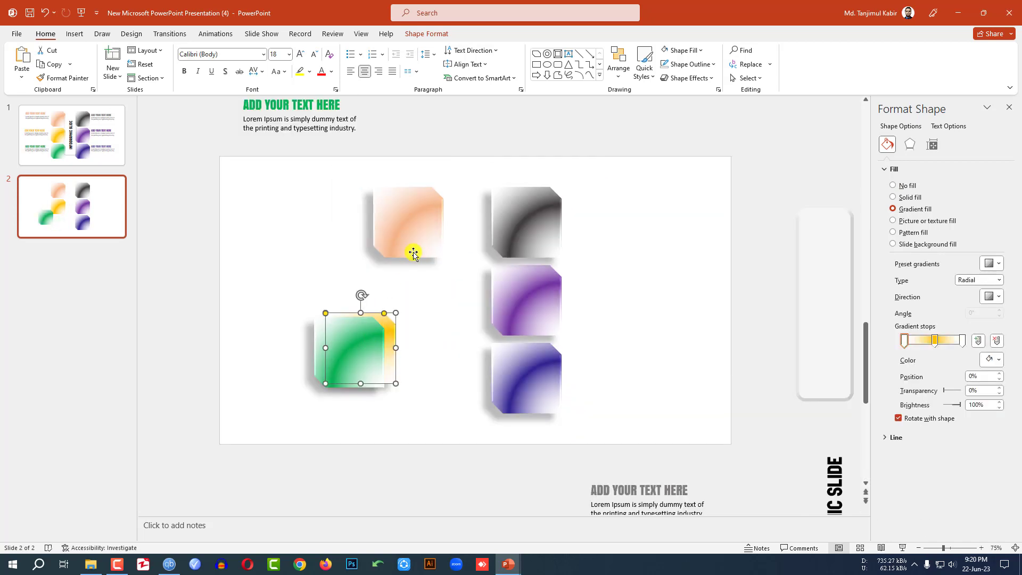
{"action": "left_click_drag", "start_coordinate": [411, 251], "coordinate": [343, 387]}
{"action": "left_click_drag", "start_coordinate": [543, 378], "coordinate": [424, 356]}
{"action": "left_click_drag", "start_coordinate": [527, 301], "coordinate": [343, 370]}
{"action": "right_click", "coordinate": [401, 350]}
{"action": "left_click_drag", "start_coordinate": [528, 235], "coordinate": [386, 327]}
{"action": "left_click", "coordinate": [438, 195]}
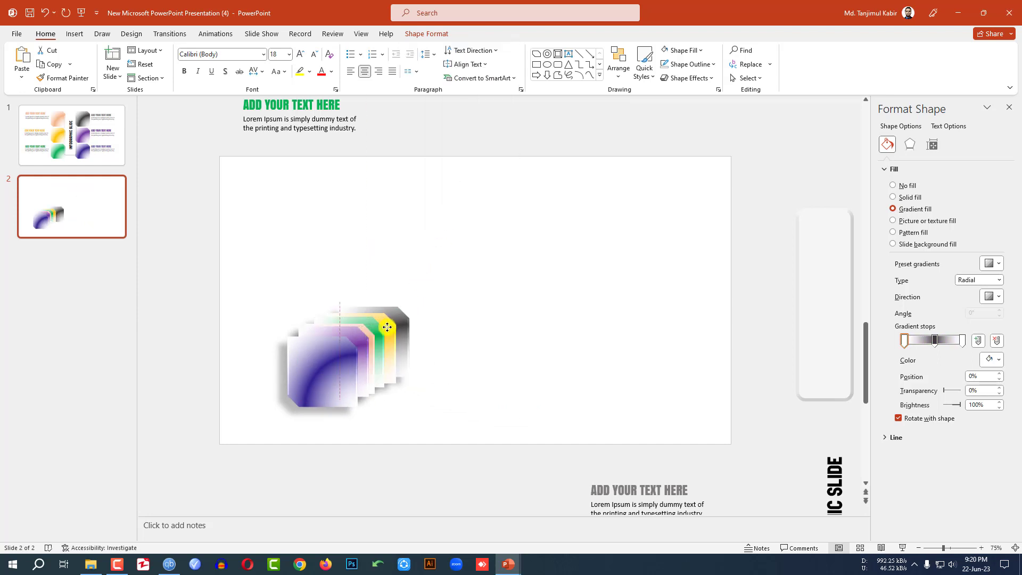
Distribute the six squares horizontally, shift them up-right, then distribute them vertically
{"action": "left_click_drag", "start_coordinate": [258, 239], "coordinate": [534, 477]}
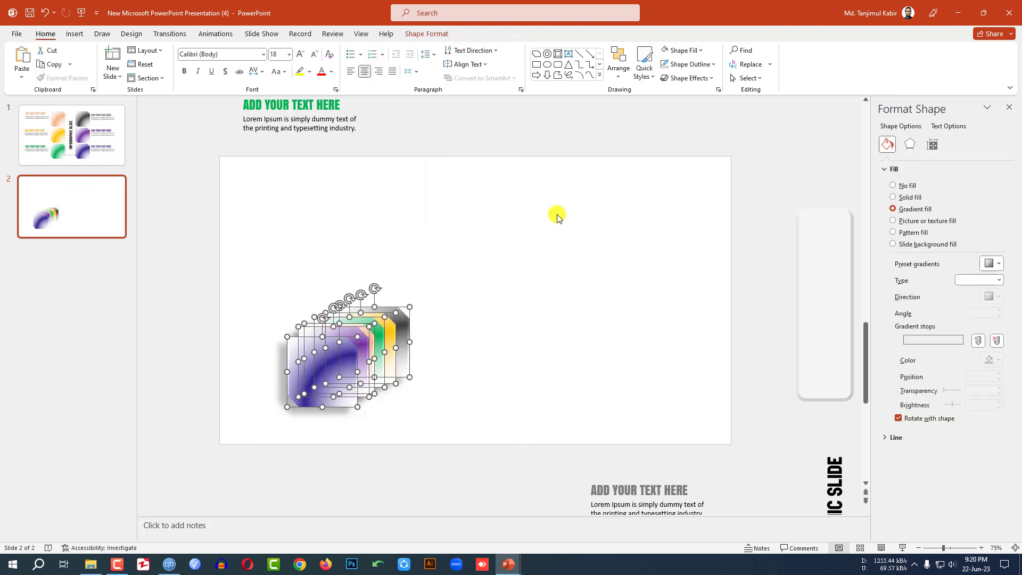
{"action": "left_click", "coordinate": [618, 69]}
{"action": "mouse_move", "coordinate": [645, 245]}
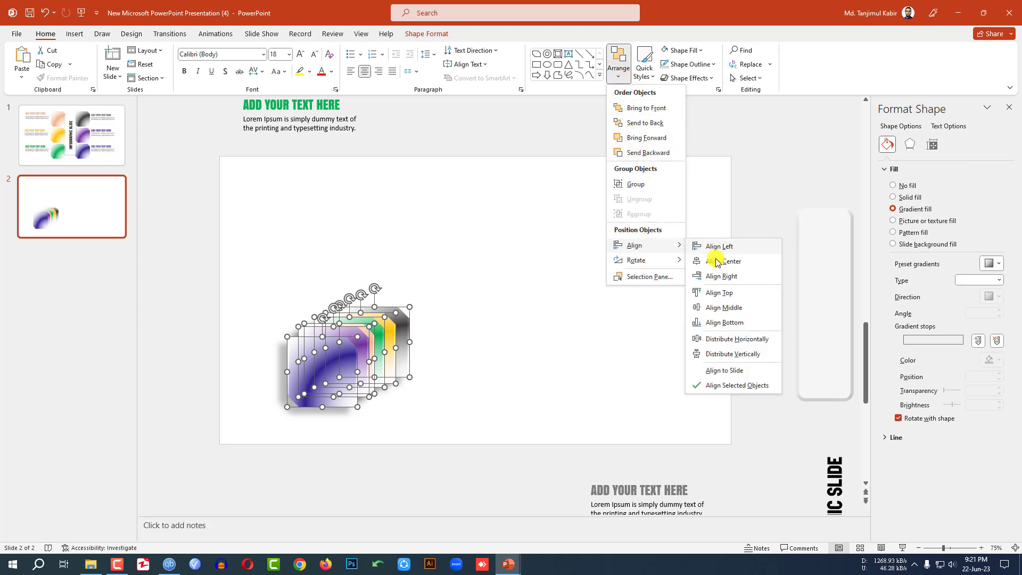
{"action": "left_click", "coordinate": [733, 336]}
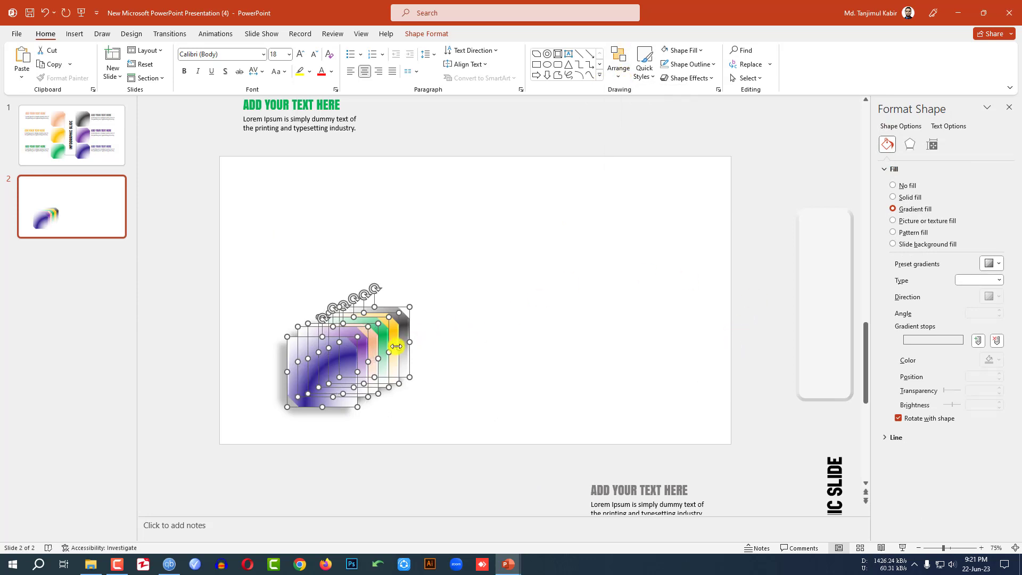
{"action": "left_click_drag", "start_coordinate": [375, 348], "coordinate": [389, 310]}
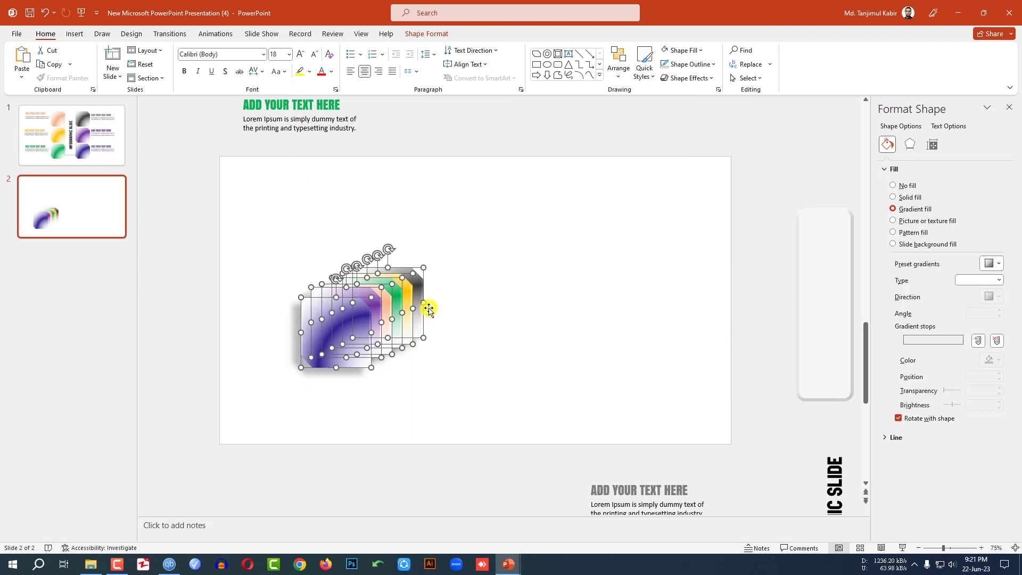
{"action": "left_click", "coordinate": [618, 67]}
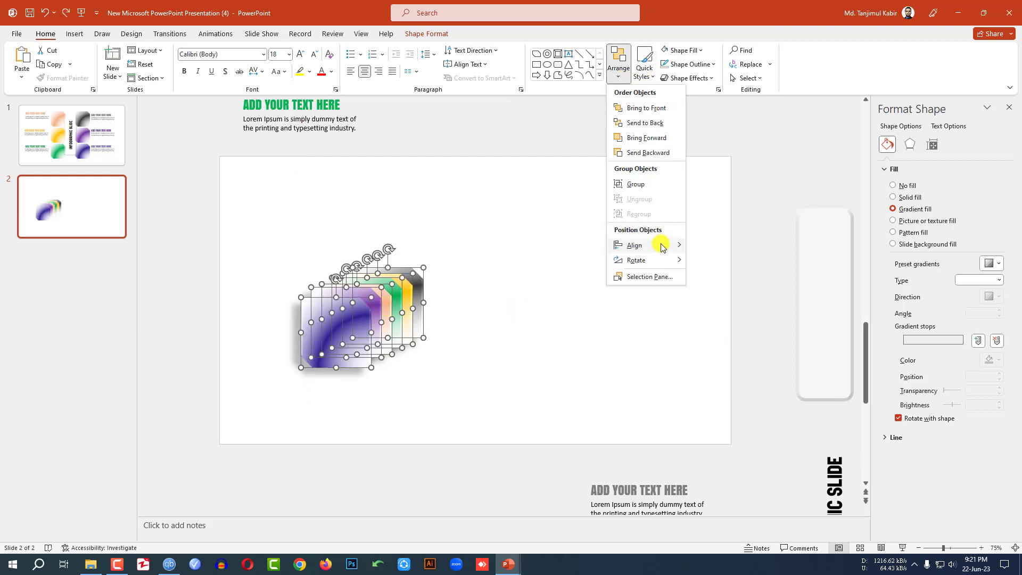
{"action": "mouse_move", "coordinate": [661, 244]}
{"action": "left_click", "coordinate": [716, 354]}
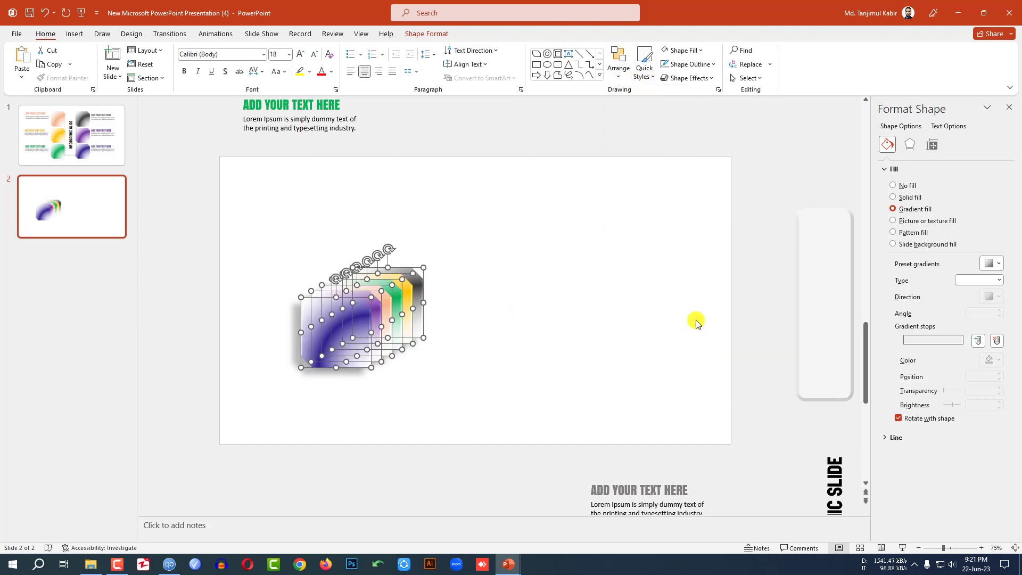
{"action": "left_click", "coordinate": [561, 250]}
Draw a text box right of the square stack and paste the headline text into it
{"action": "left_click", "coordinate": [74, 34]}
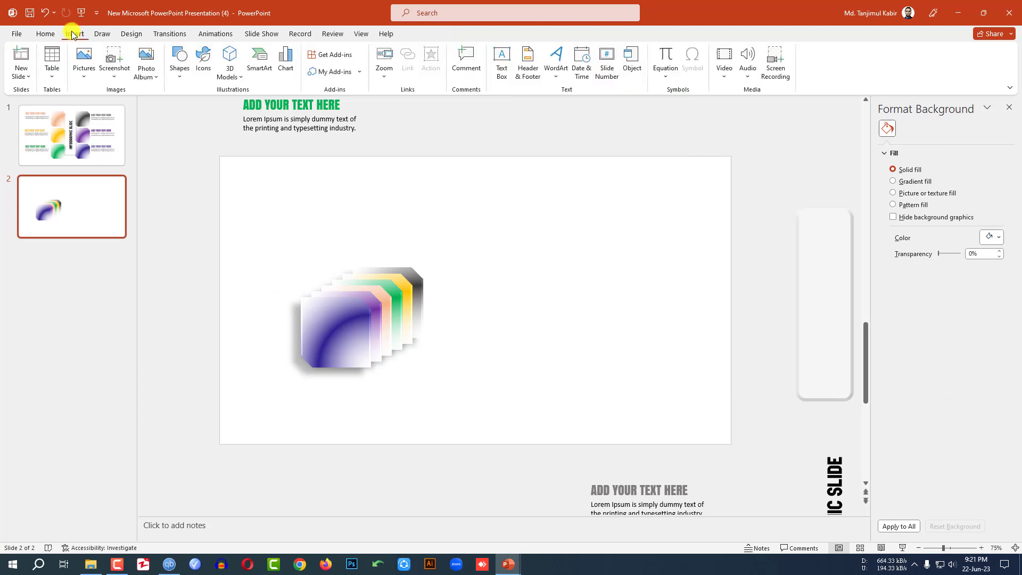
{"action": "left_click", "coordinate": [180, 80]}
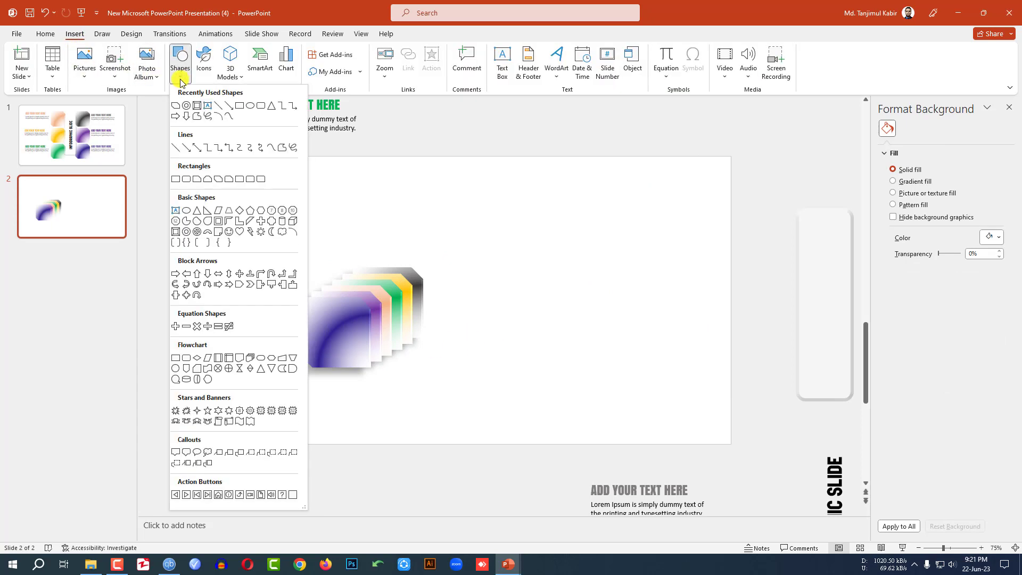
{"action": "left_click", "coordinate": [208, 105]}
{"action": "left_click_drag", "start_coordinate": [437, 258], "coordinate": [707, 333]}
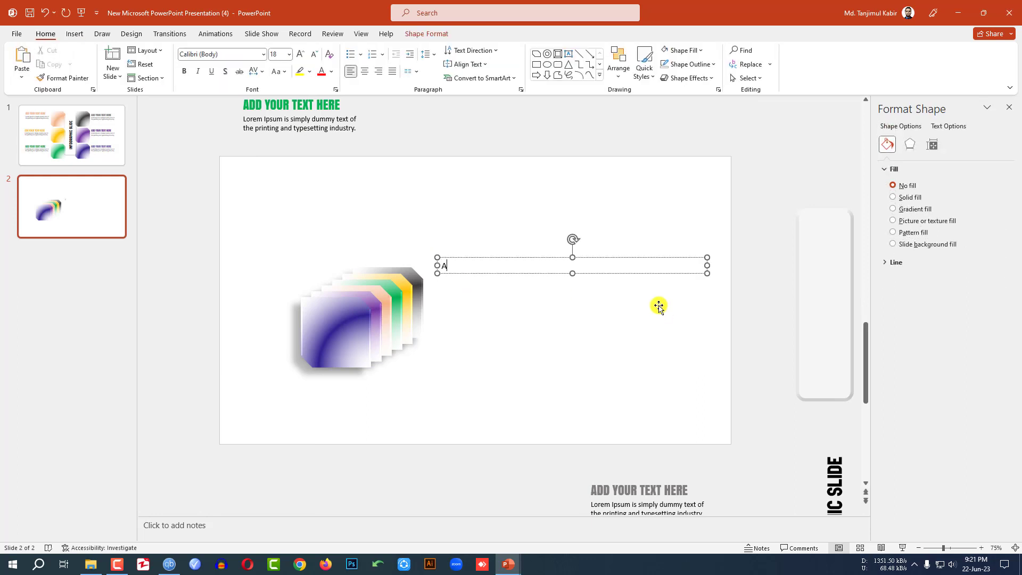
{"action": "type", "text": "A CREATIVE WAY TO MAKE INFOGRAPHIC SLIDE"}
Set the headline font to Team A and enlarge it to size 44
{"action": "key", "text": "ctrl+a"}
{"action": "left_click", "coordinate": [217, 53]}
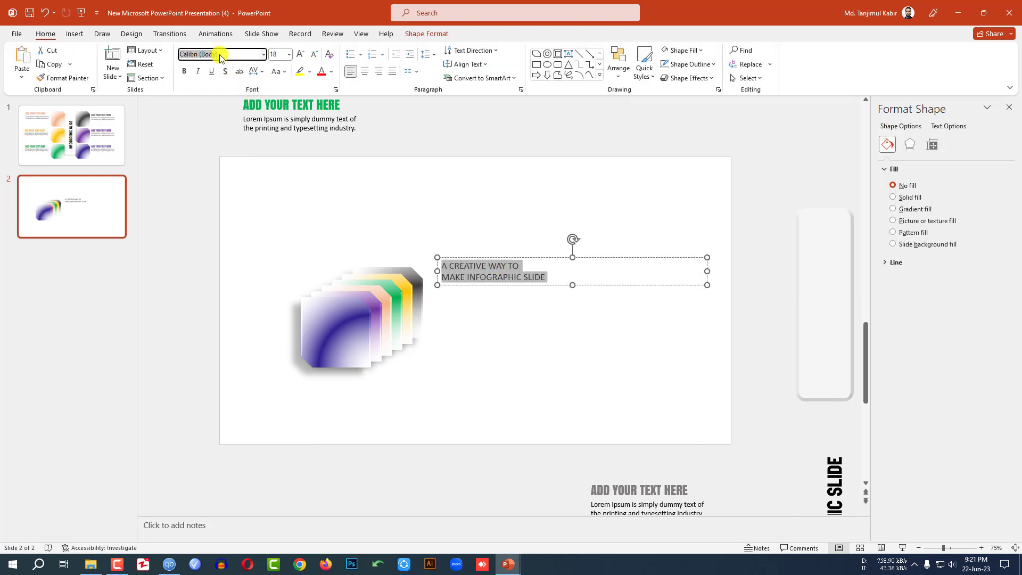
{"action": "type", "text": "Team A"}
{"action": "key", "text": "Return"}
{"action": "left_click", "coordinate": [300, 54]}
{"action": "left_click", "coordinate": [299, 54]}
{"action": "left_click", "coordinate": [299, 54]}
{"action": "left_click", "coordinate": [299, 54]}
{"action": "left_click", "coordinate": [299, 54]}
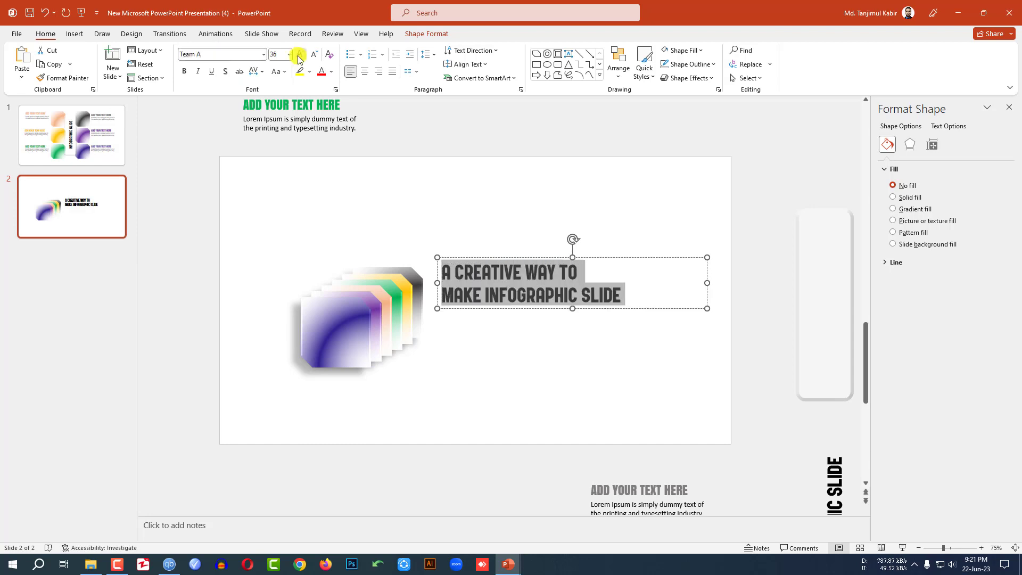
{"action": "left_click", "coordinate": [300, 53]}
{"action": "left_click", "coordinate": [598, 323]}
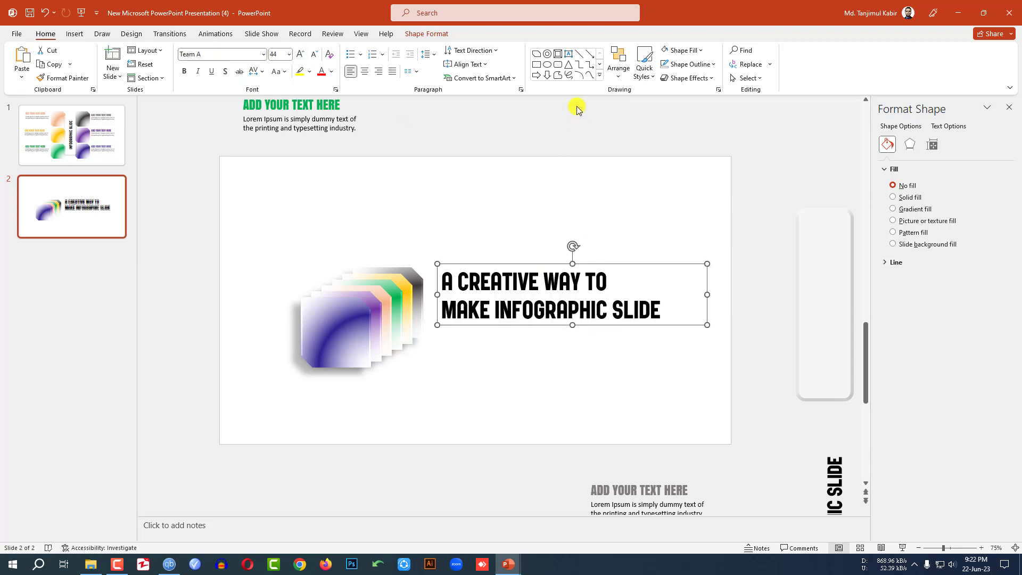
Apply a Reflection text effect variation to the headline text box
{"action": "left_click", "coordinate": [445, 37]}
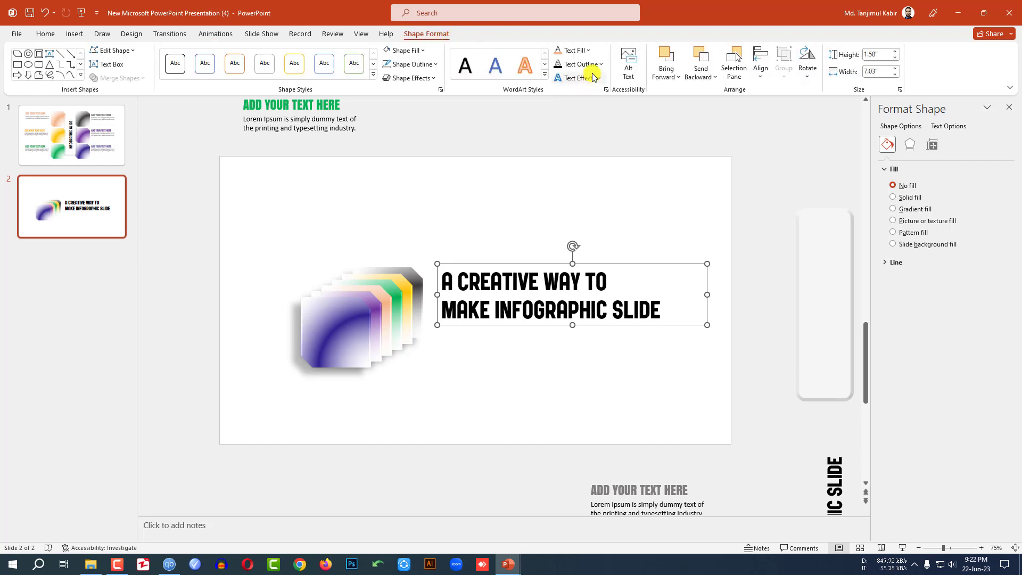
{"action": "left_click", "coordinate": [600, 78]}
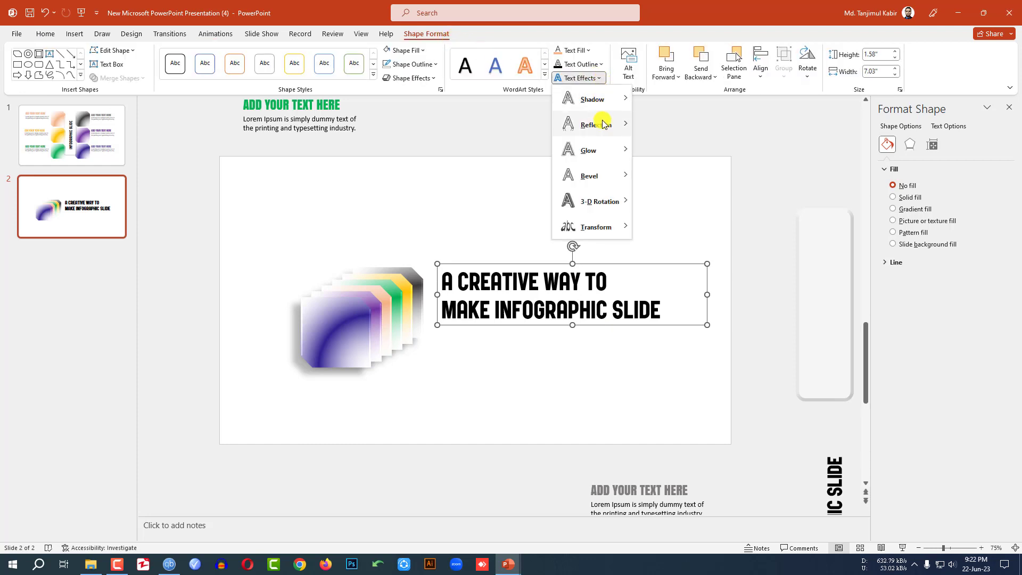
{"action": "mouse_move", "coordinate": [598, 125]}
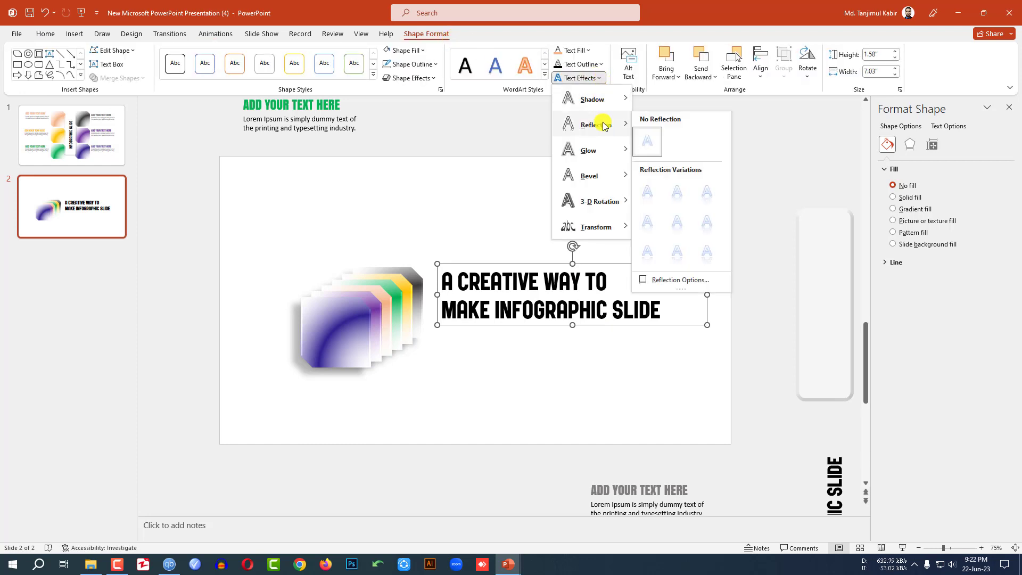
{"action": "left_click", "coordinate": [676, 200]}
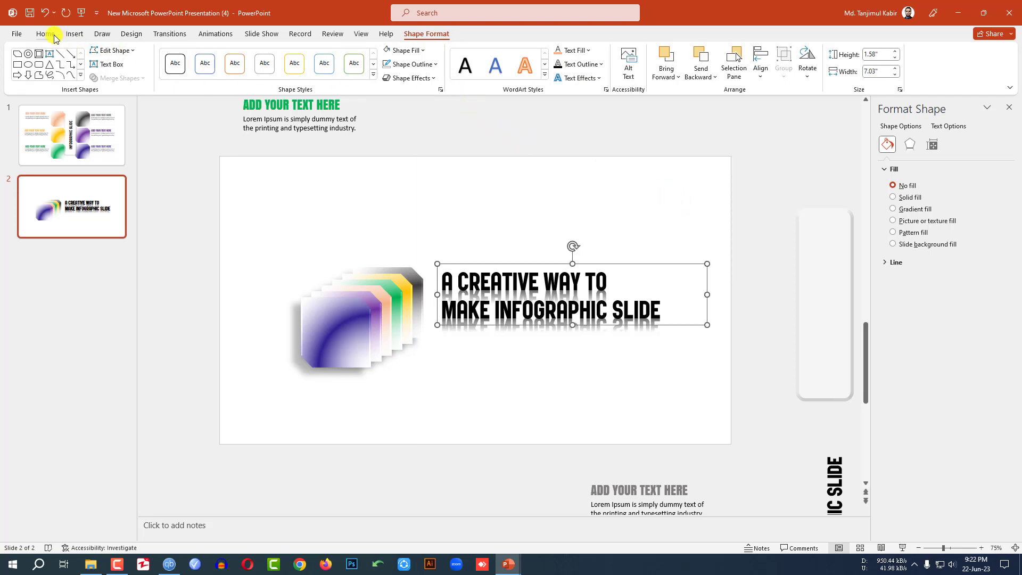